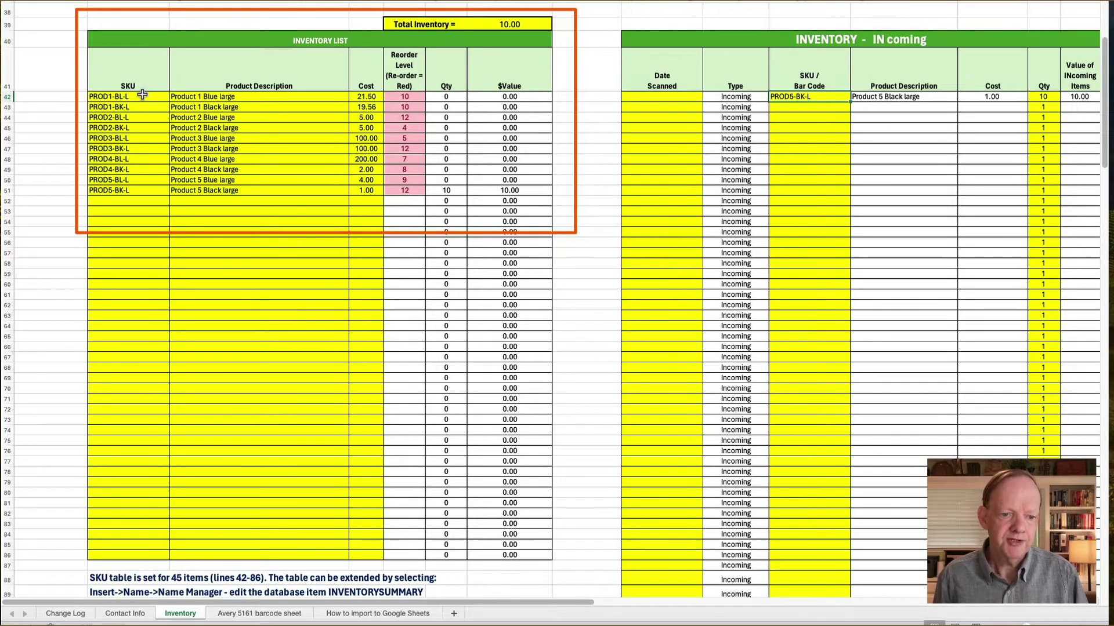
left_click_drag(86, 59, 102, 97)
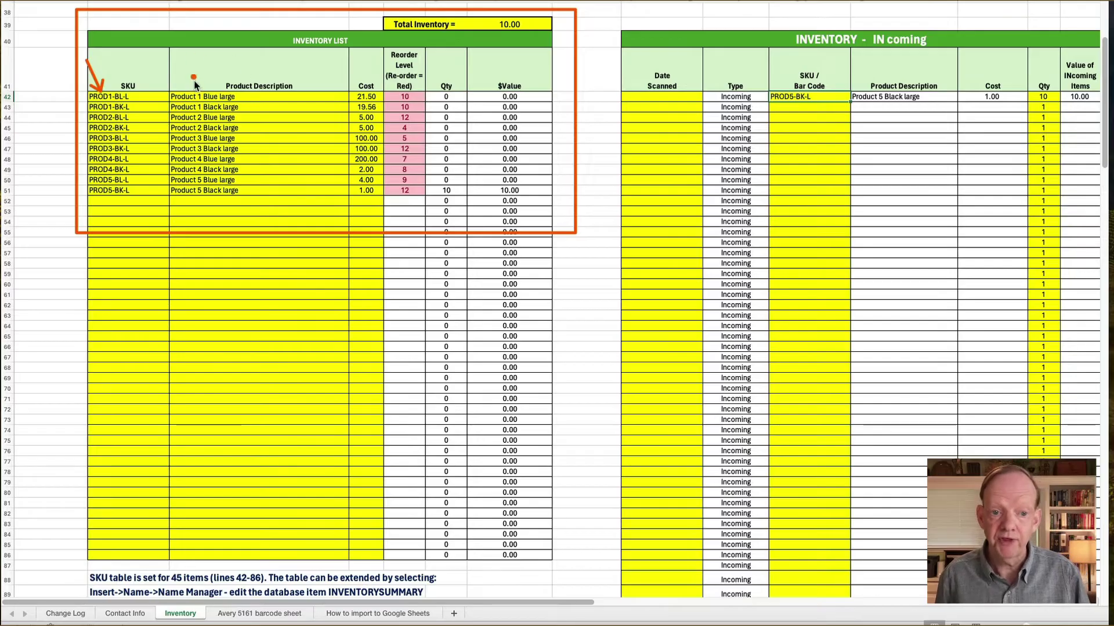
left_click_drag(193, 80, 199, 95)
left_click_drag(345, 64, 366, 99)
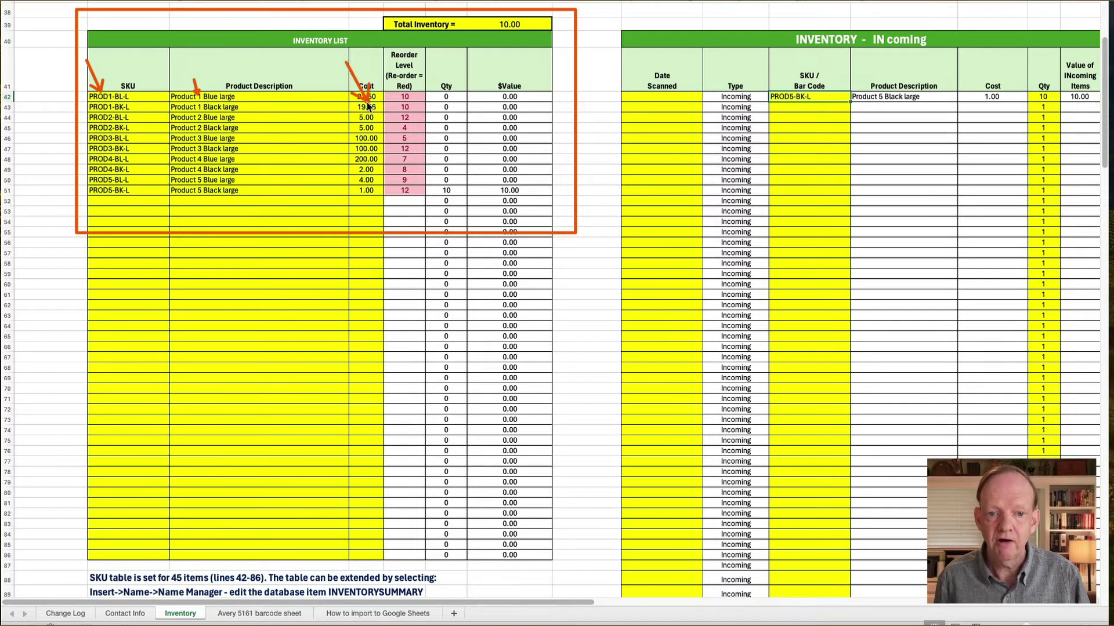
left_click_drag(43, 293, 112, 279)
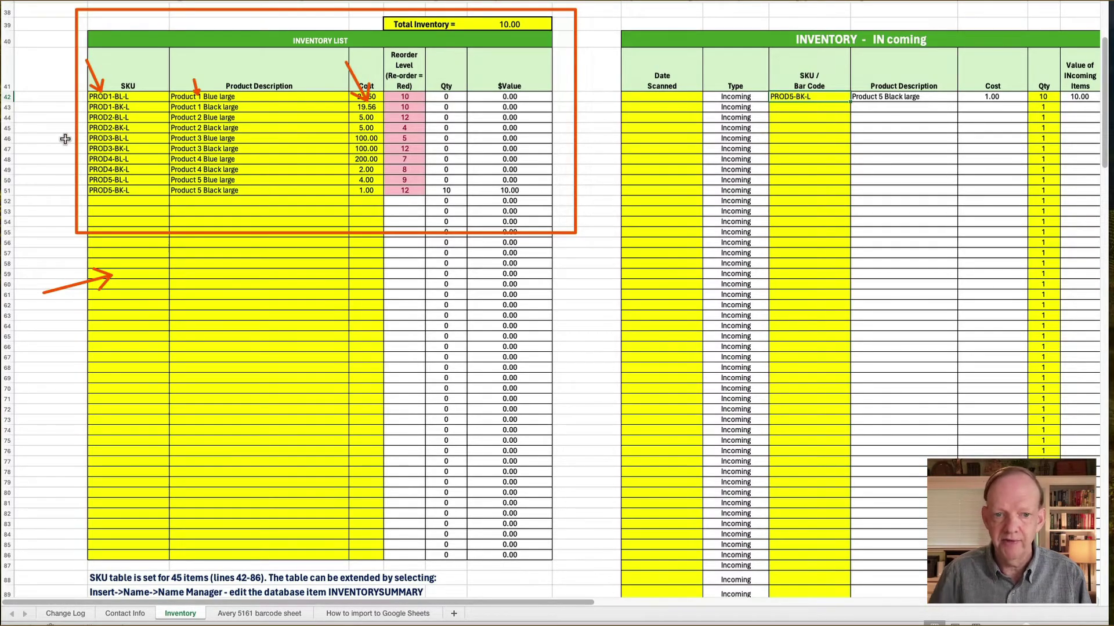
left_click(123, 202)
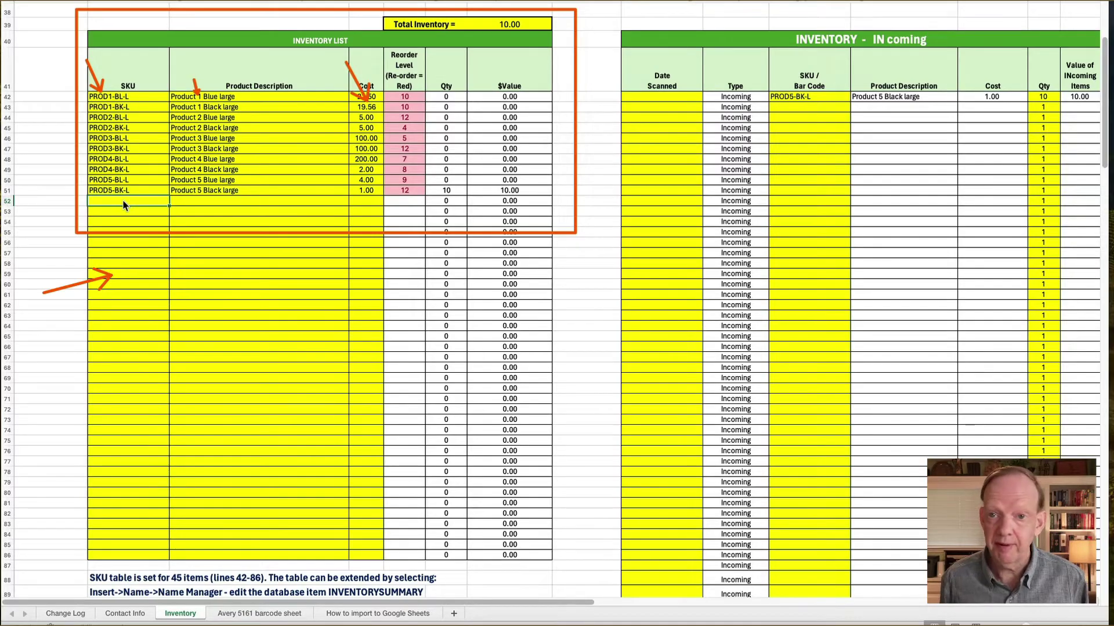
type("39400018803")
key("Return")
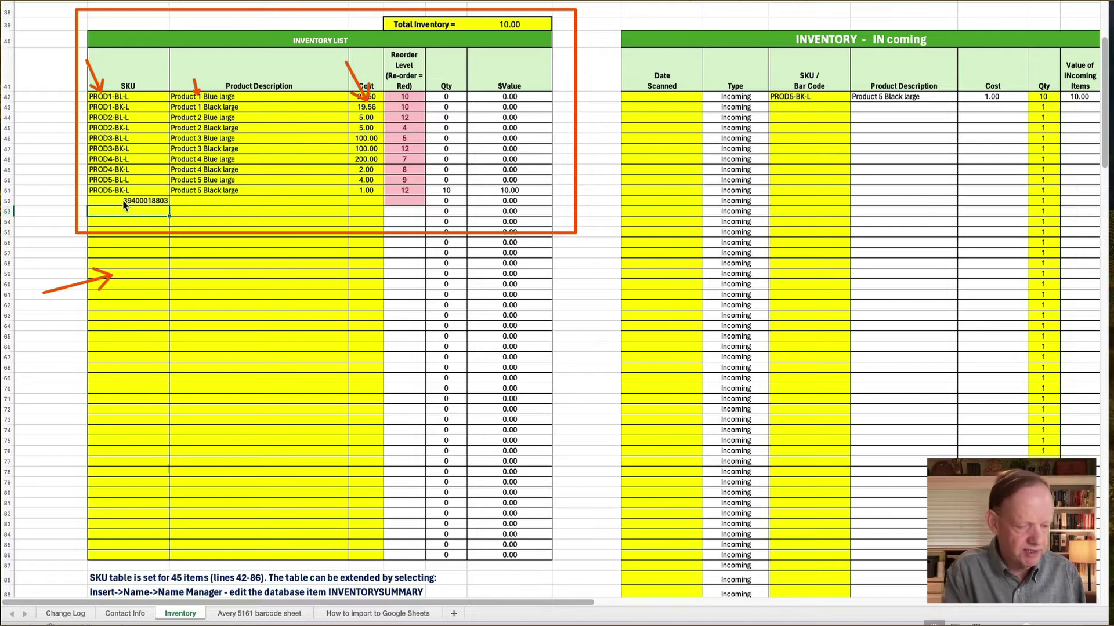
left_click(262, 201)
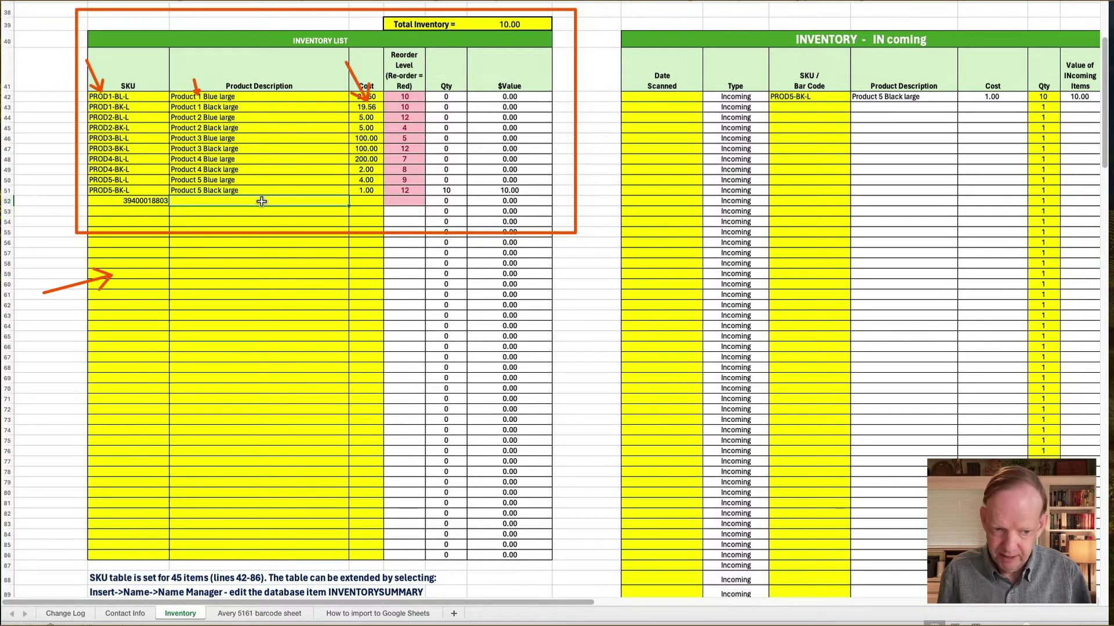
type("Can of")
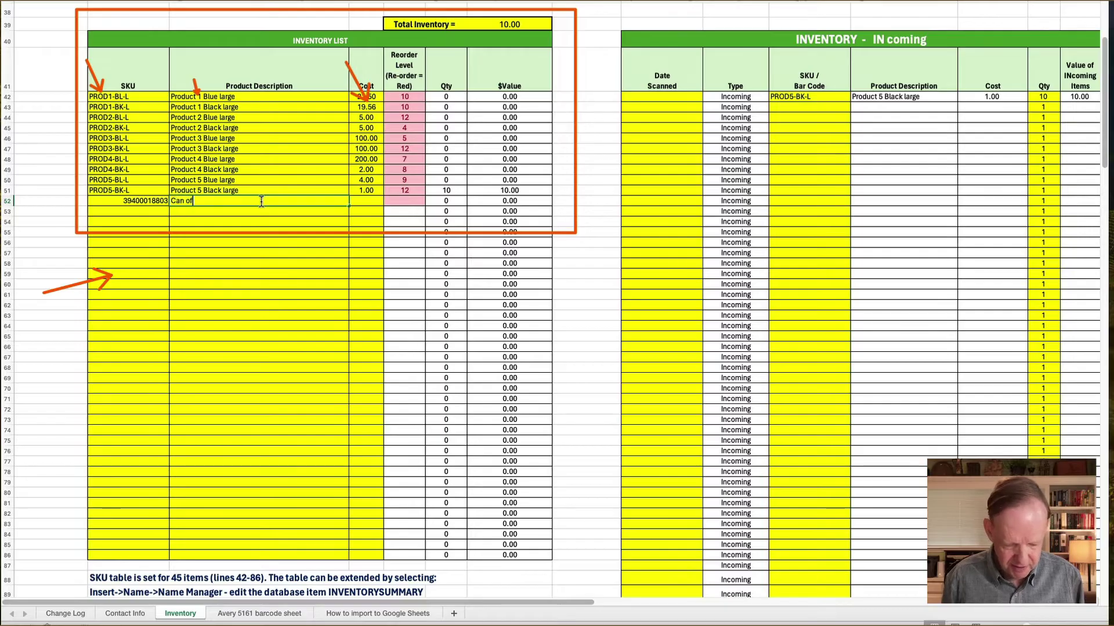
type(" beans")
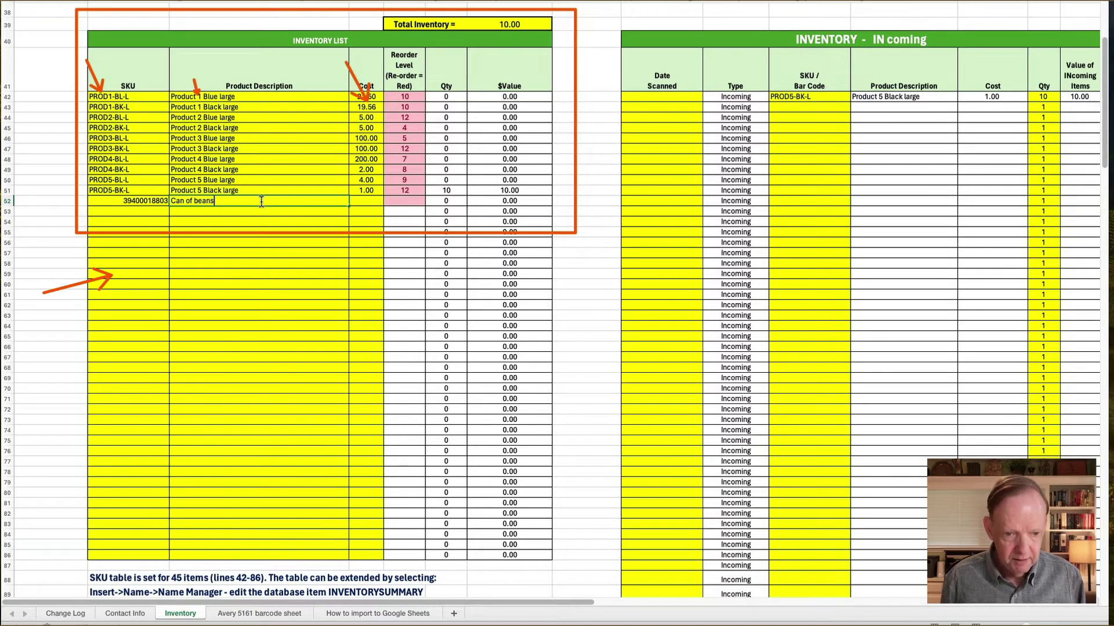
key("Return")
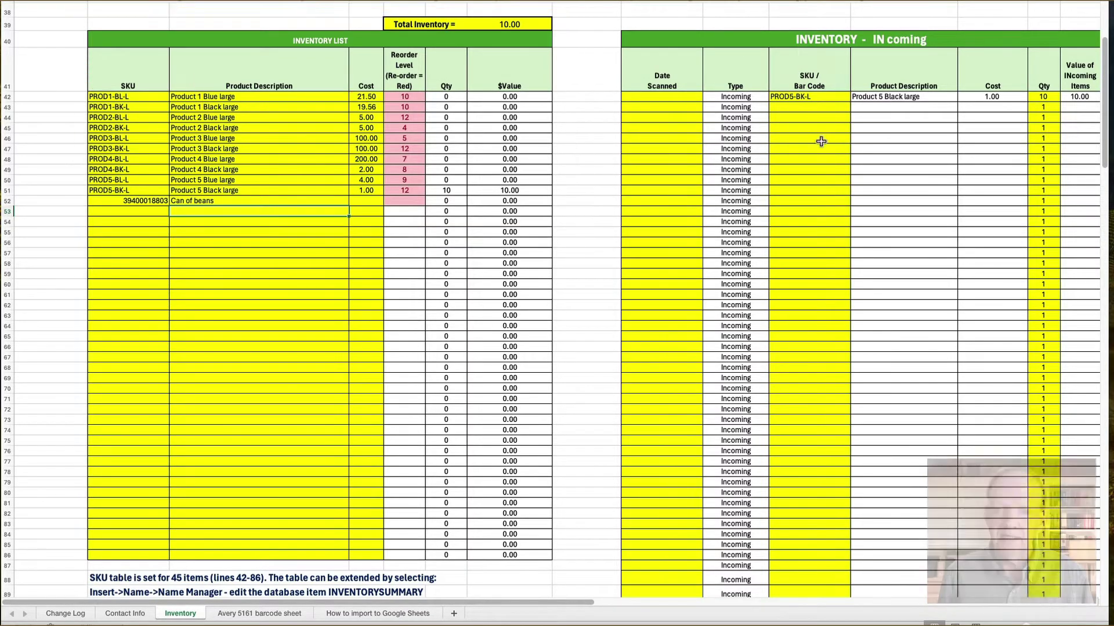
Record incoming items PROD3-BK-L, PROD4-BL-L and PROD4-BL-L in rows 43 to 45 of the incoming table's SKU / Bar Code column
scroll(667, 145, "right", 10)
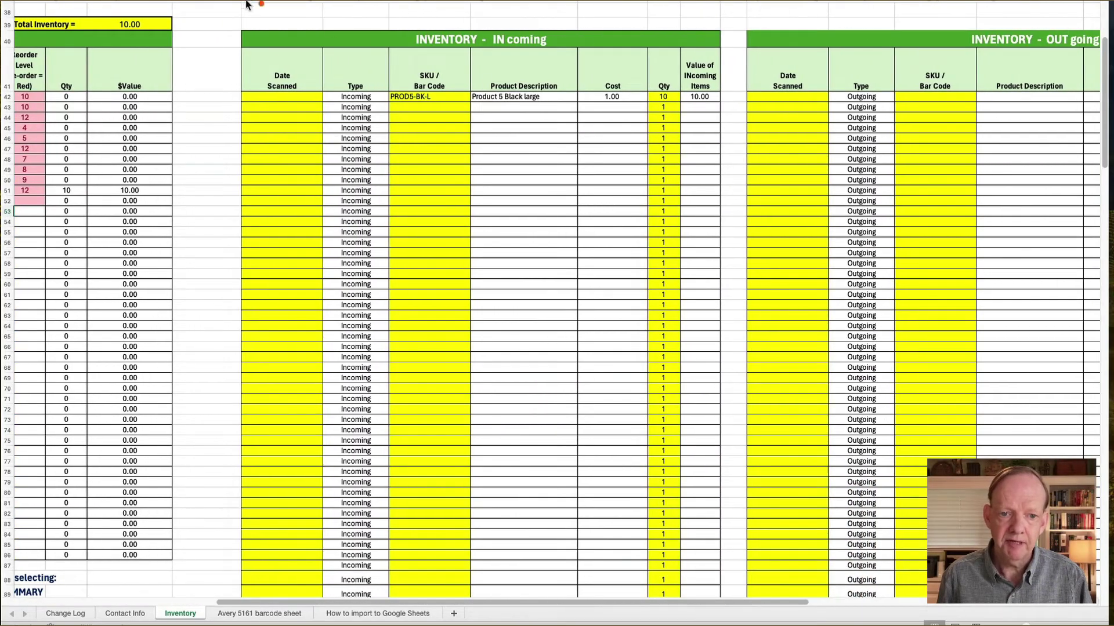
mouse_move(237, 16)
left_mouse_down()
mouse_move(444, 94)
mouse_move(725, 231)
left_mouse_up()
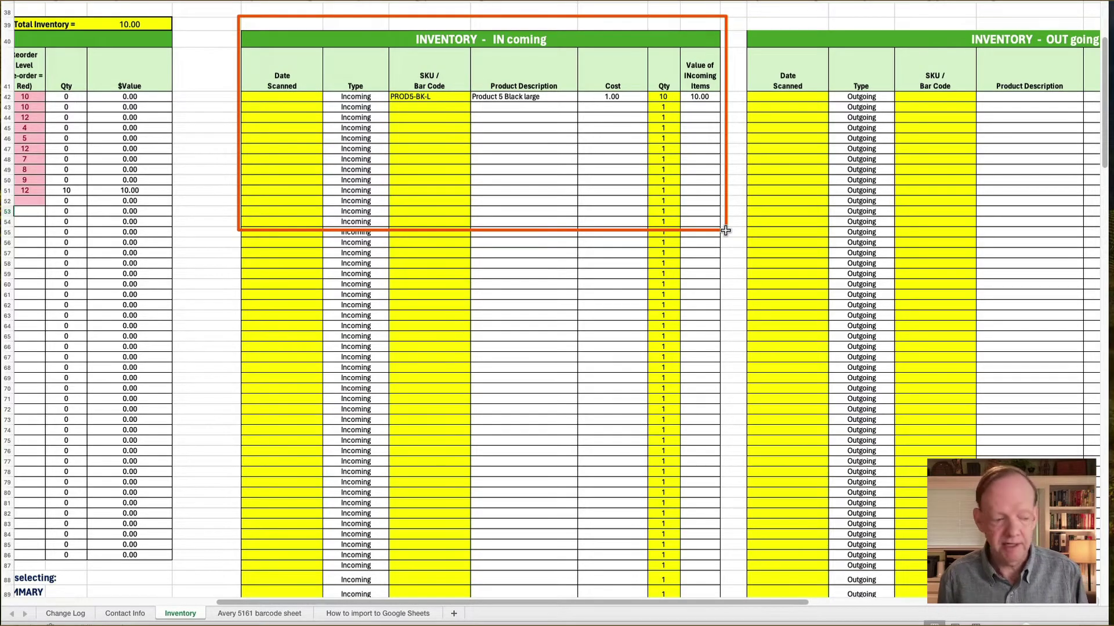
left_click(421, 109)
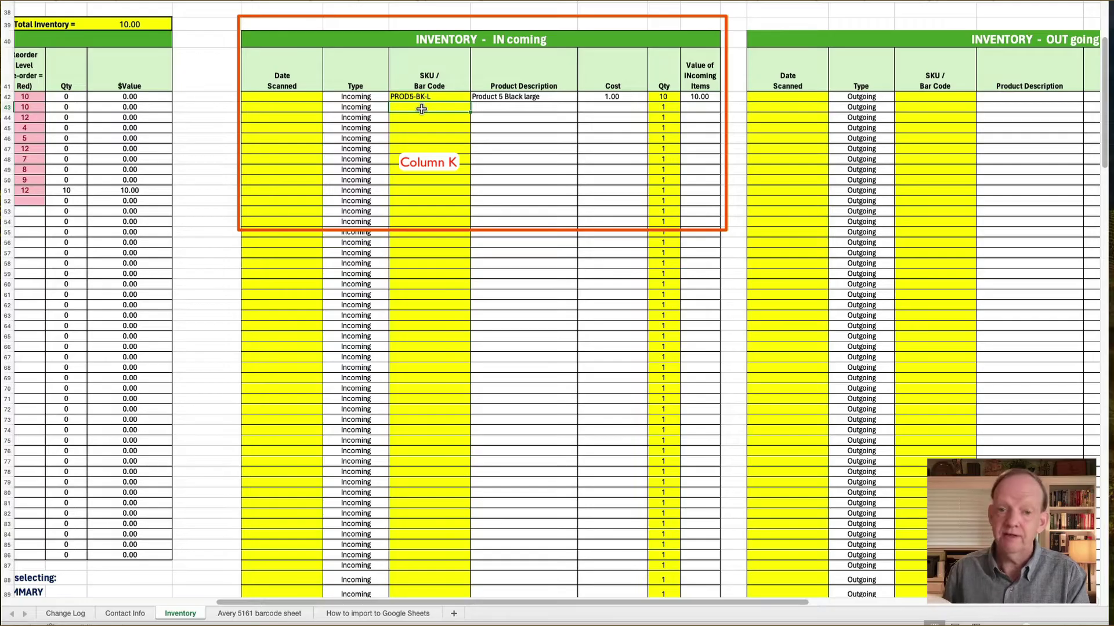
type("PROD3-BK-L")
key("Return")
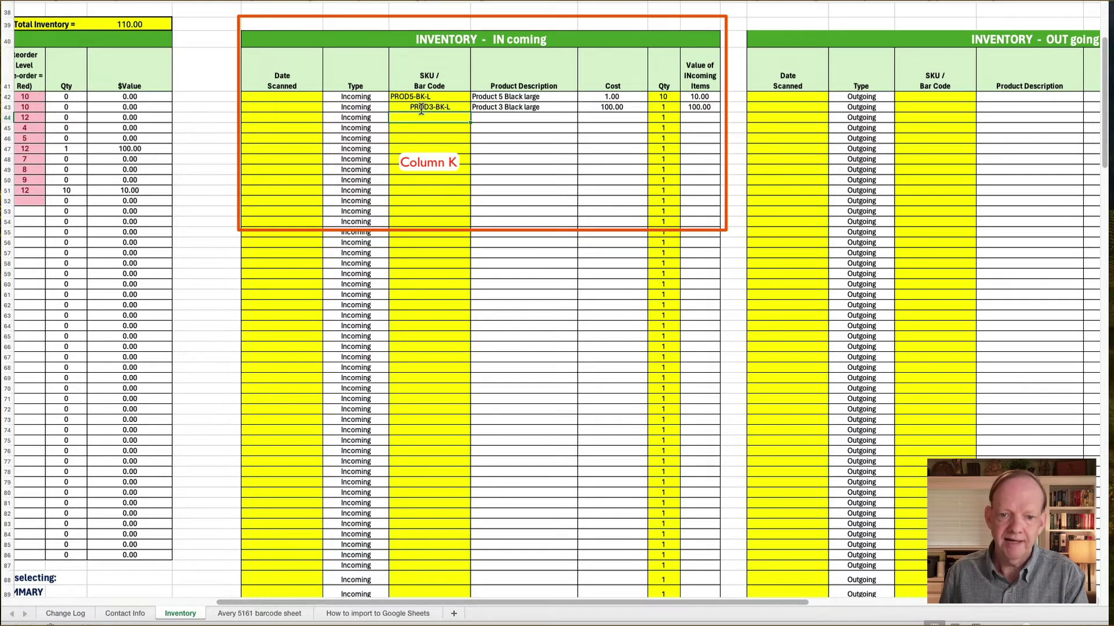
type("PROD4-BL-L")
key("Return")
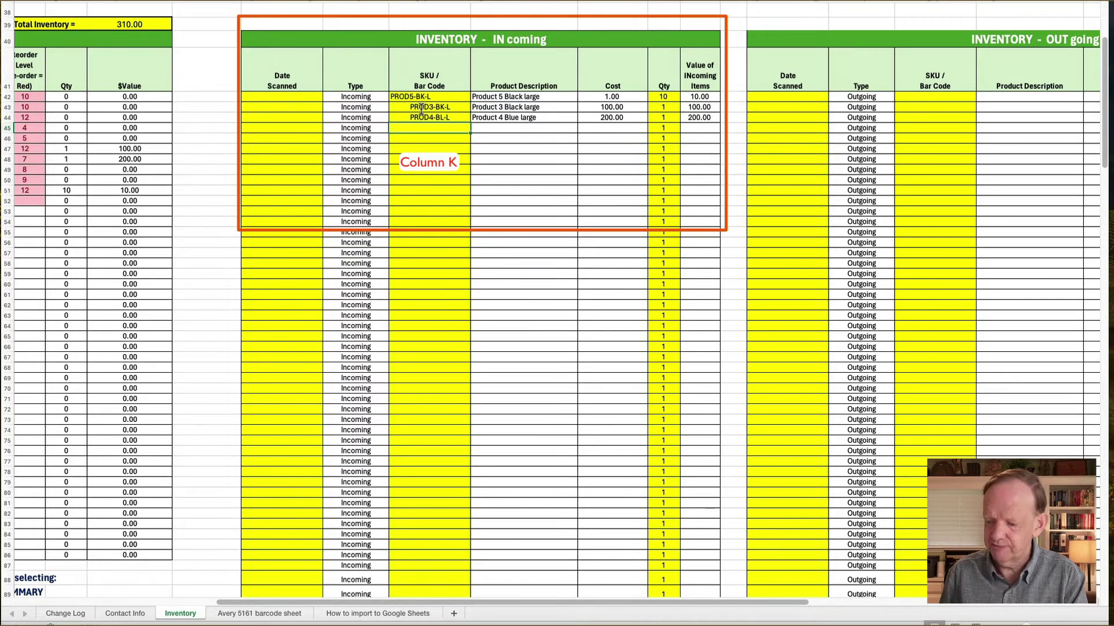
type("PROD4-BL-L")
key("Return")
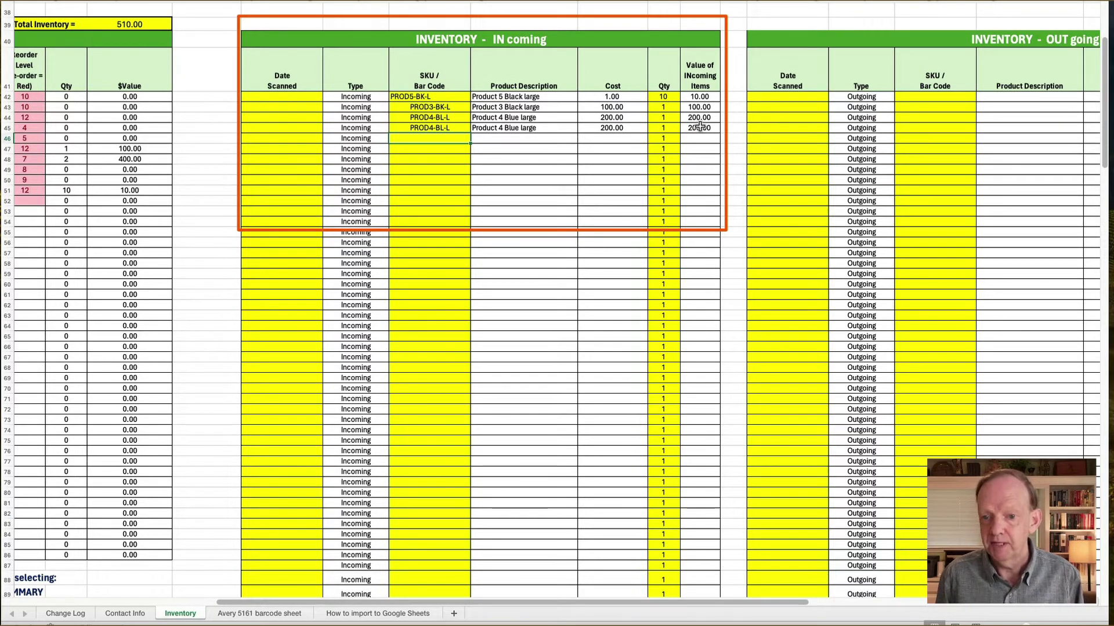
left_click_drag(664, 138, 667, 316)
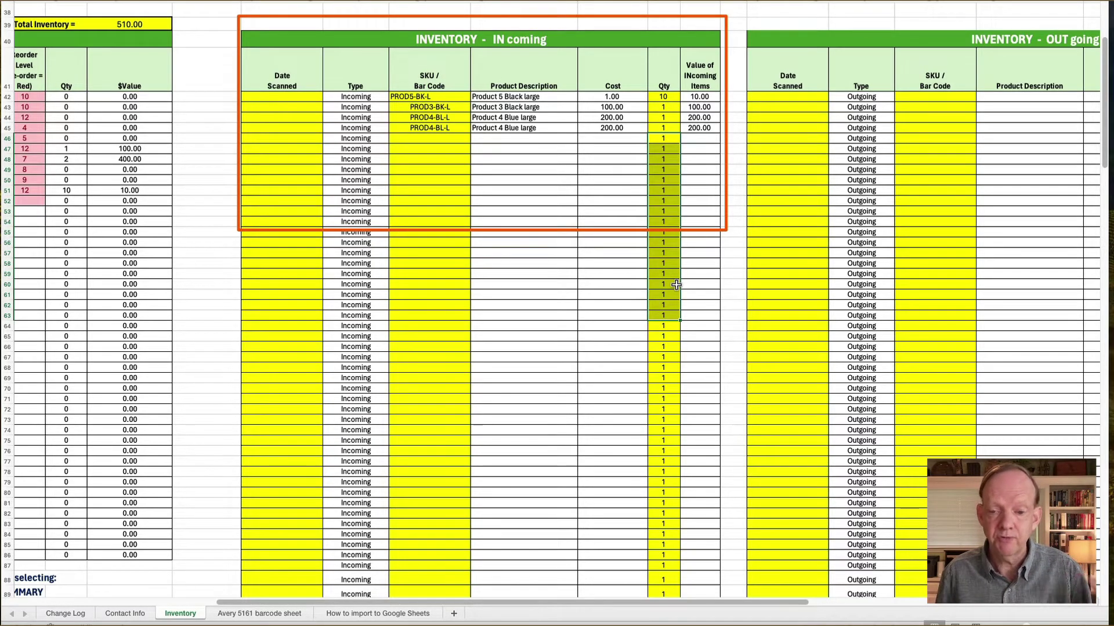
left_click(668, 96)
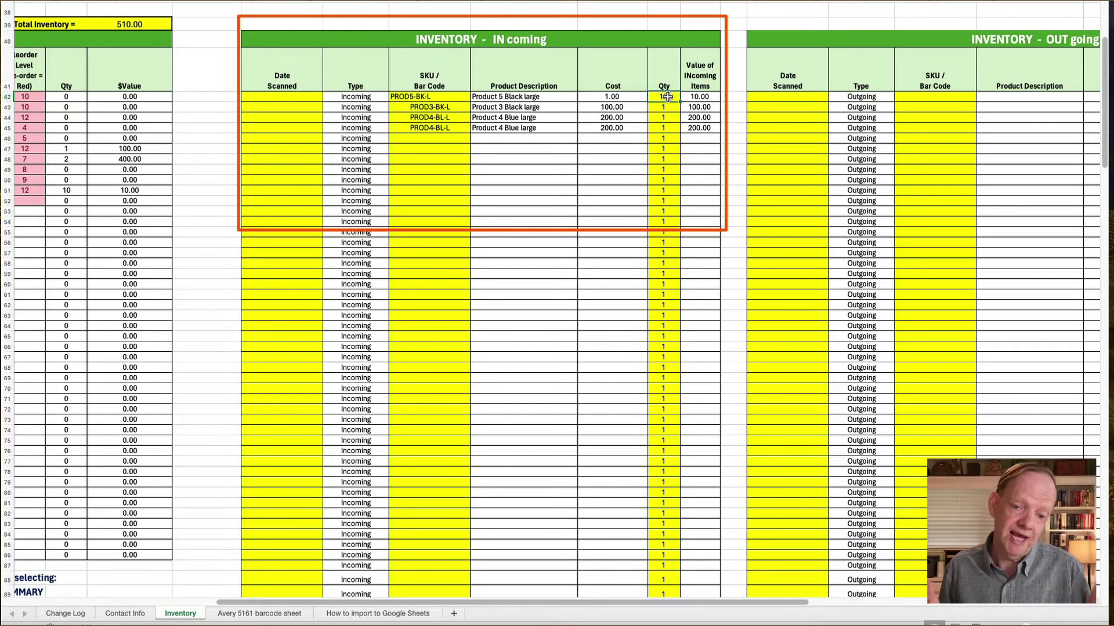
left_click(428, 138)
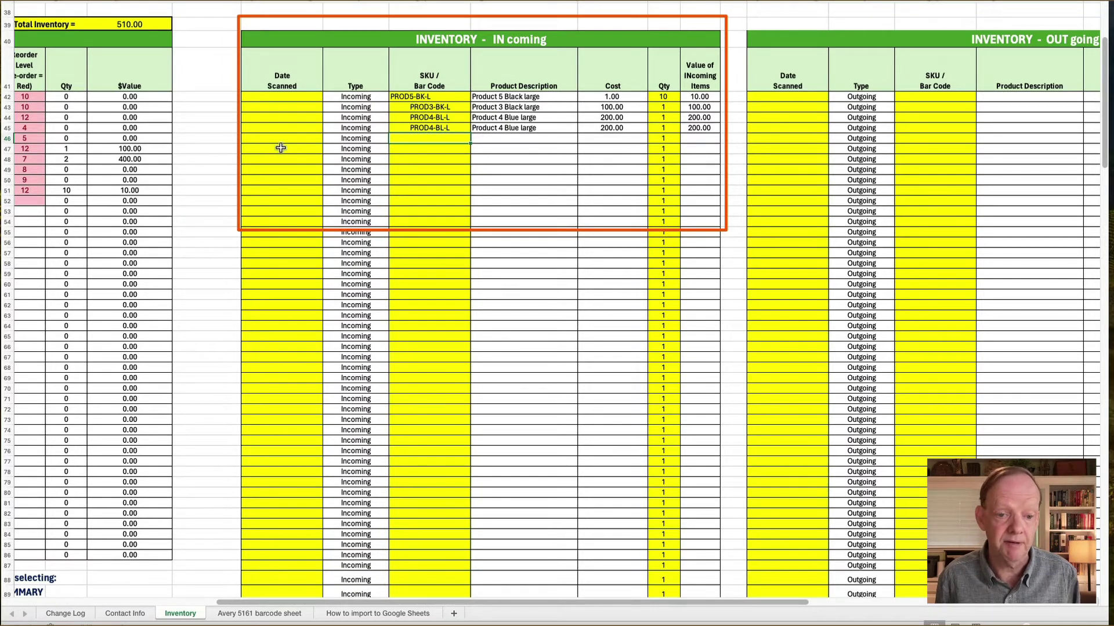
Clear the SKU and product description from row 52 of the inventory list
scroll(281, 148, "left", 10)
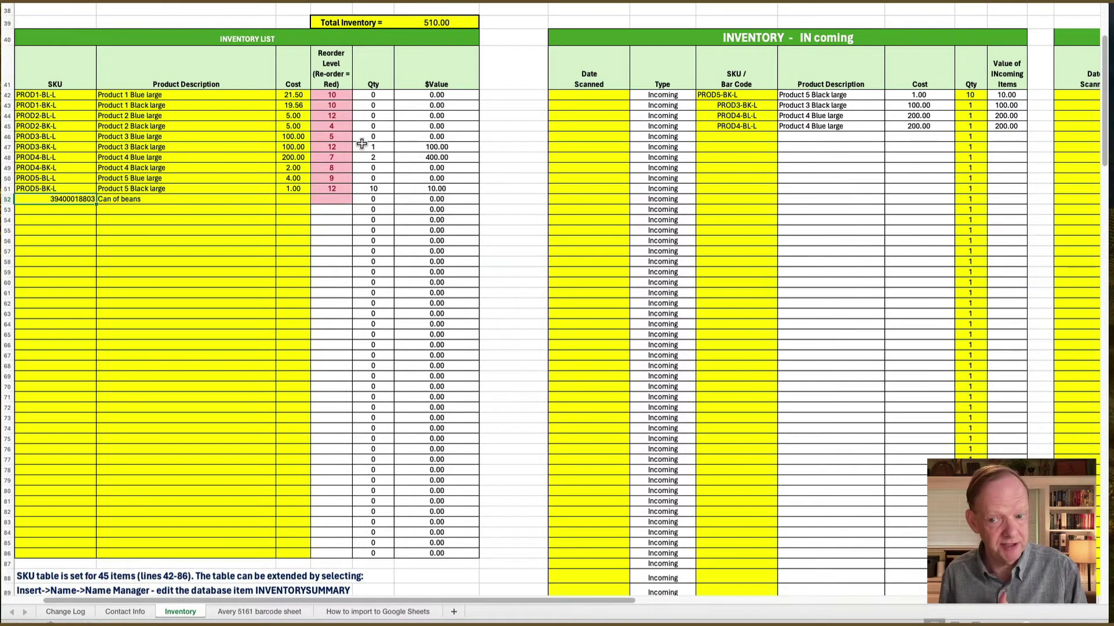
key("Delete")
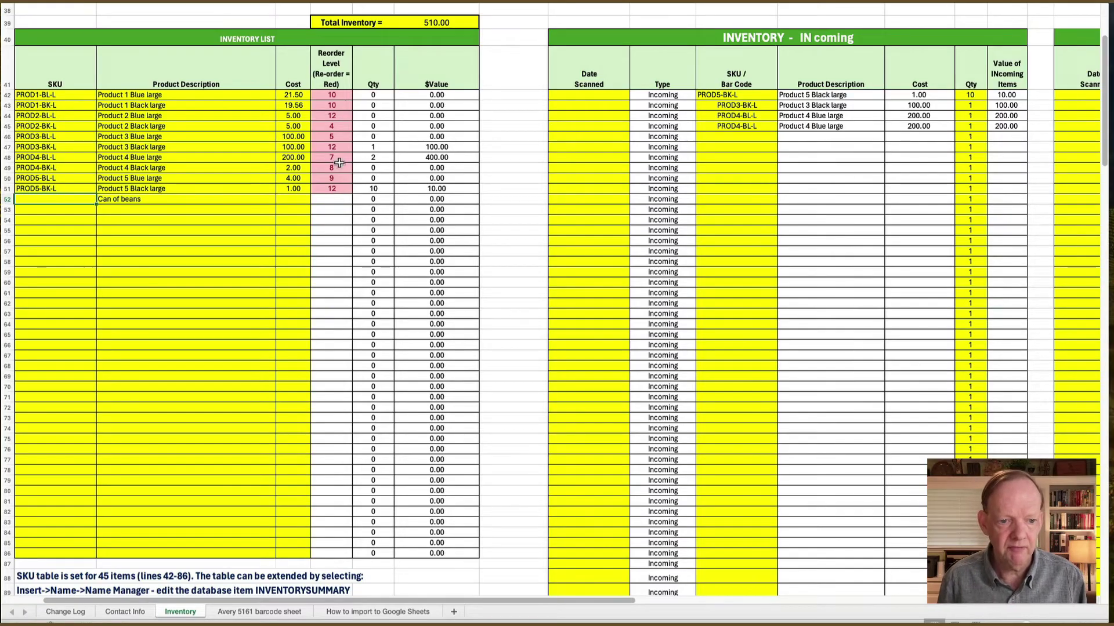
left_click(147, 199)
key("Delete")
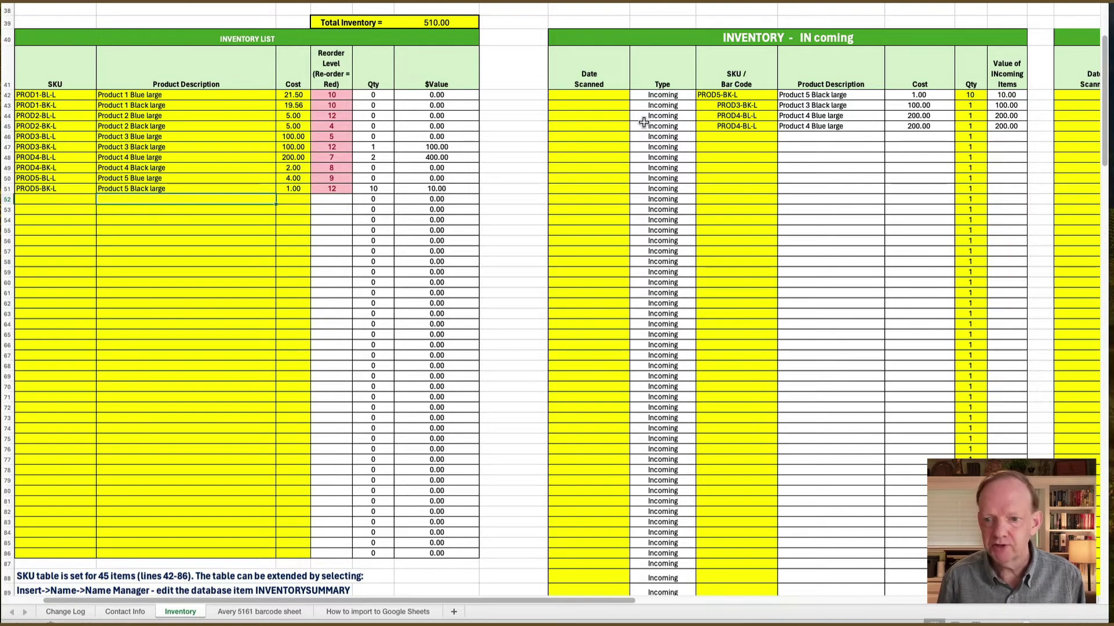
left_click(748, 139)
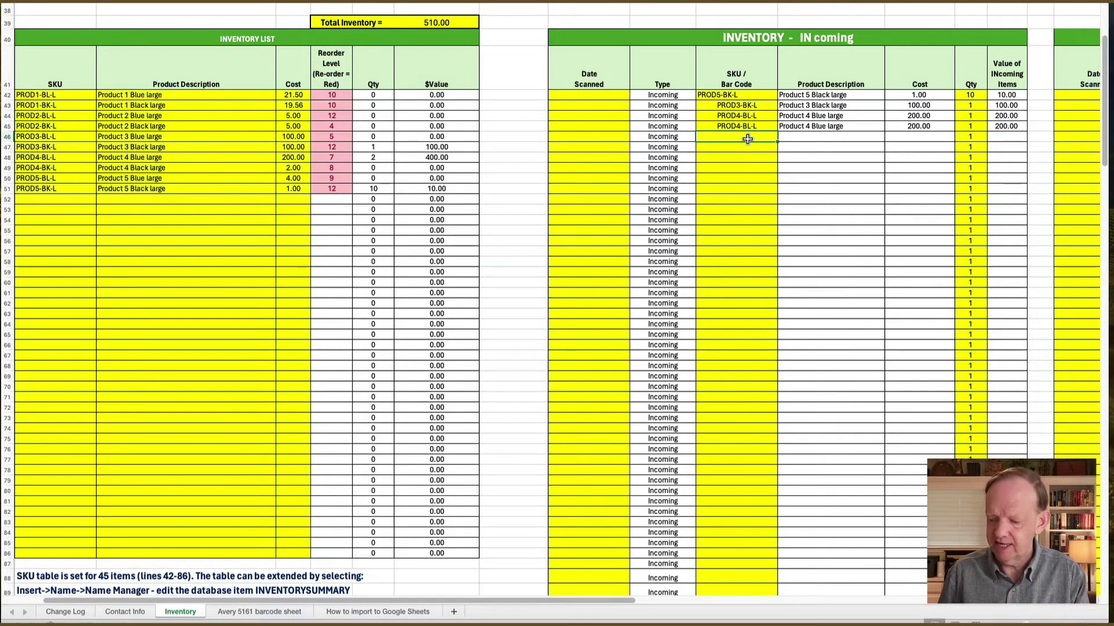
type("39400018803")
key("Return")
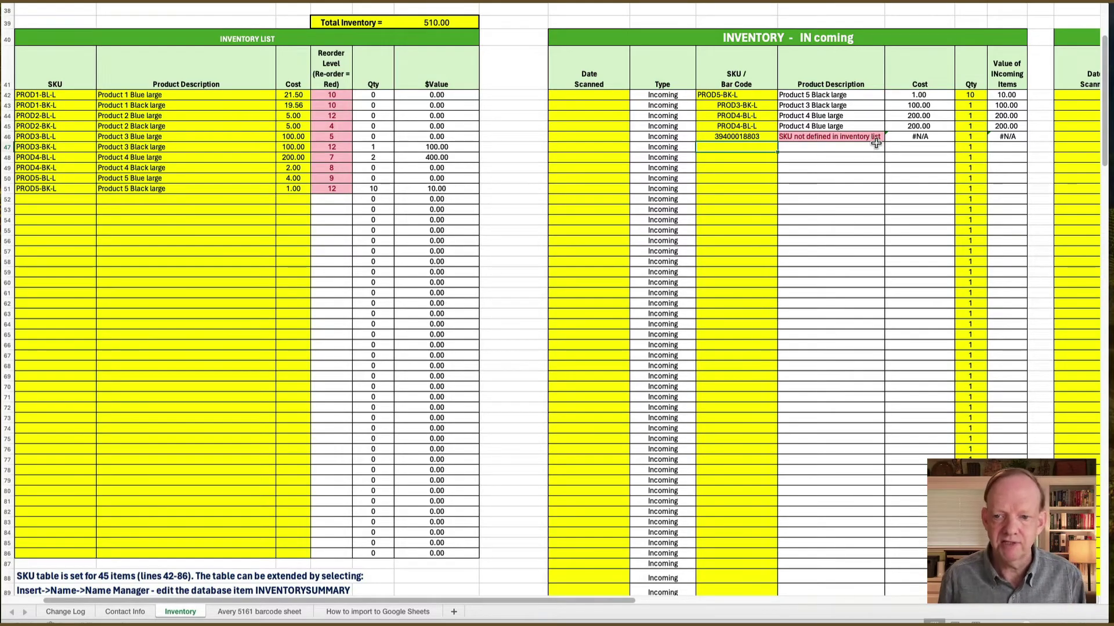
Copy the bar code from incoming row 46 into the SKU cell of row 52 in the inventory list
left_click(744, 136)
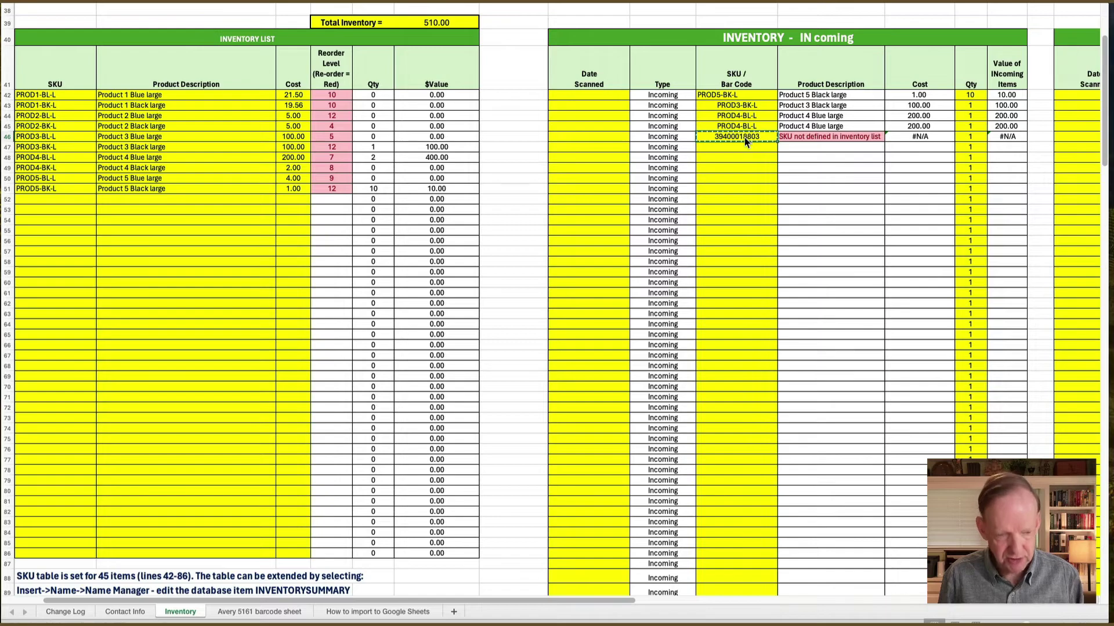
key("ctrl+c")
left_click(56, 198)
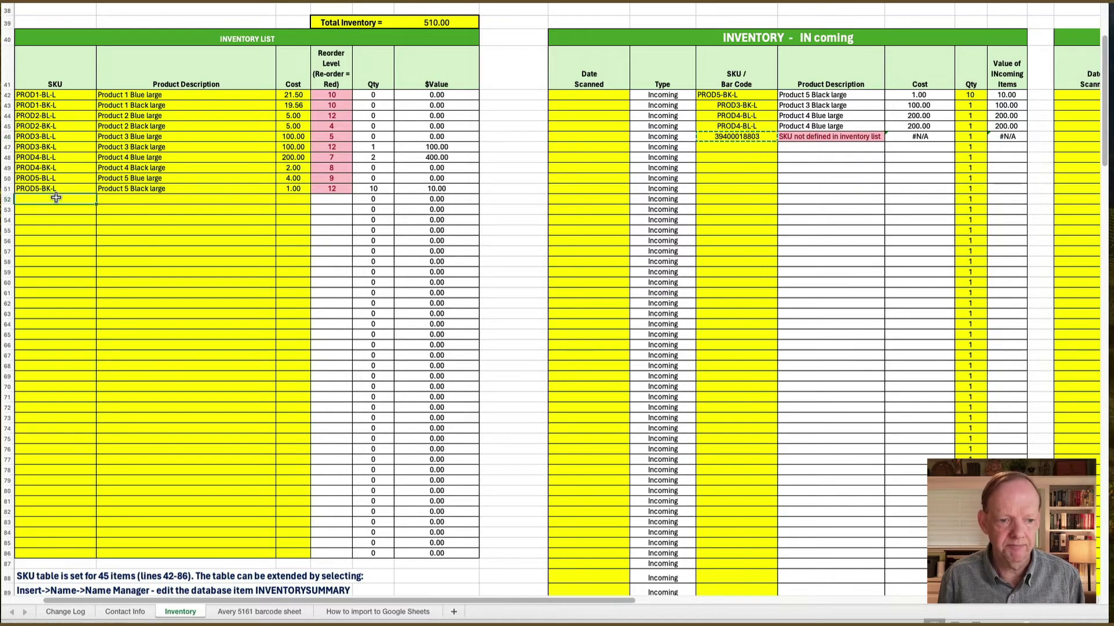
key("ctrl+v")
left_click(160, 201)
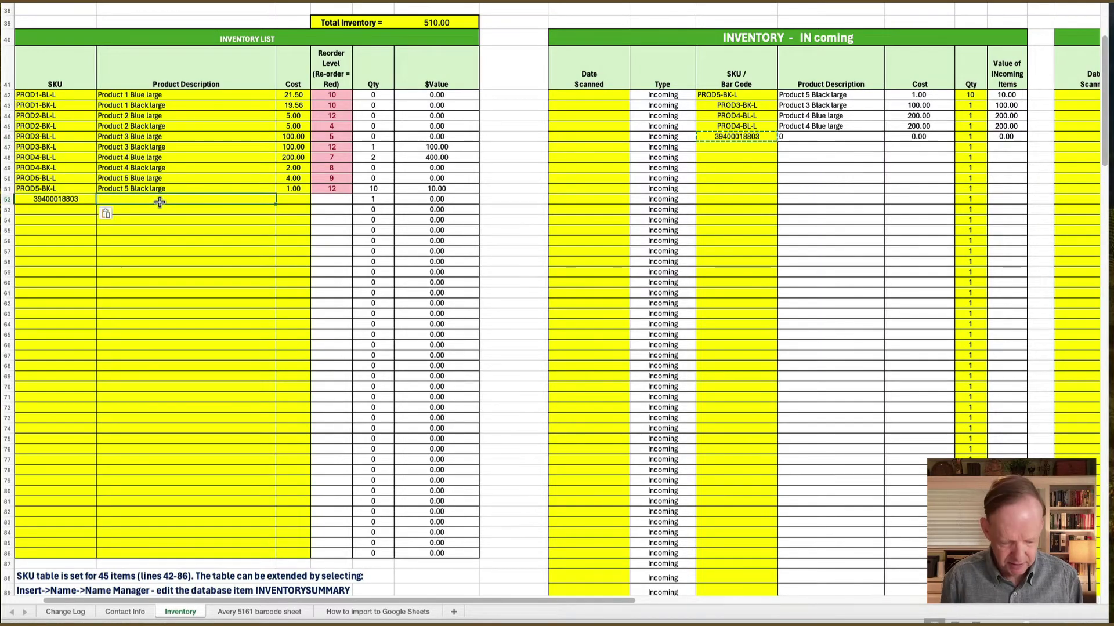
type("Can of")
type("beans")
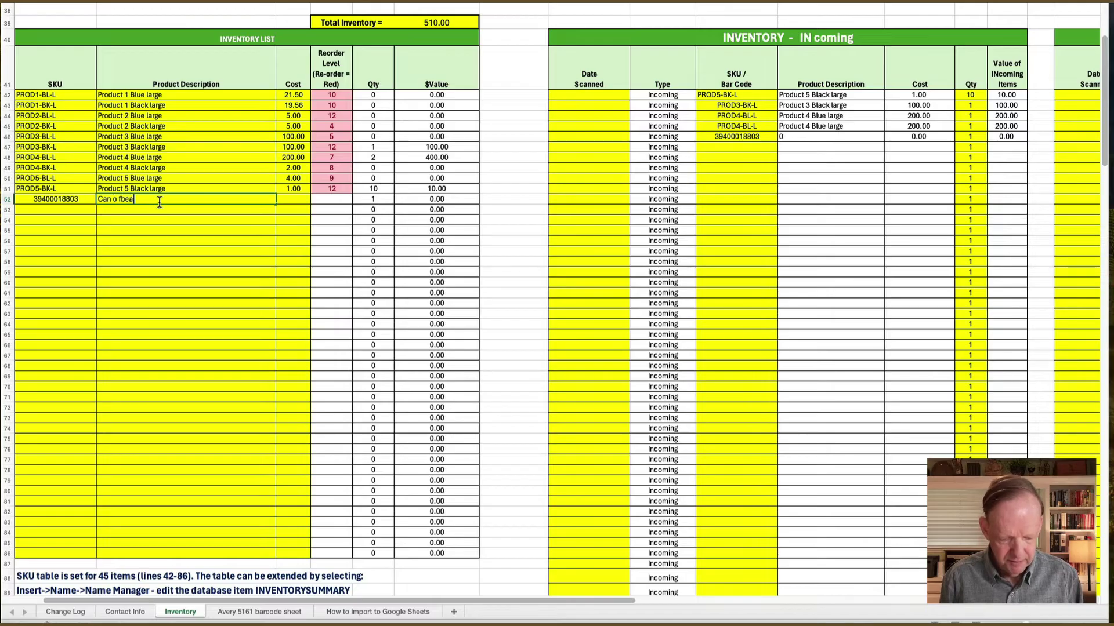
key("BackSpace")
key("BackSpace")
key("BackSpace")
key("BackSpace")
key("BackSpace")
key("BackSpace")
key("BackSpace")
key("BackSpace")
key("BackSpace")
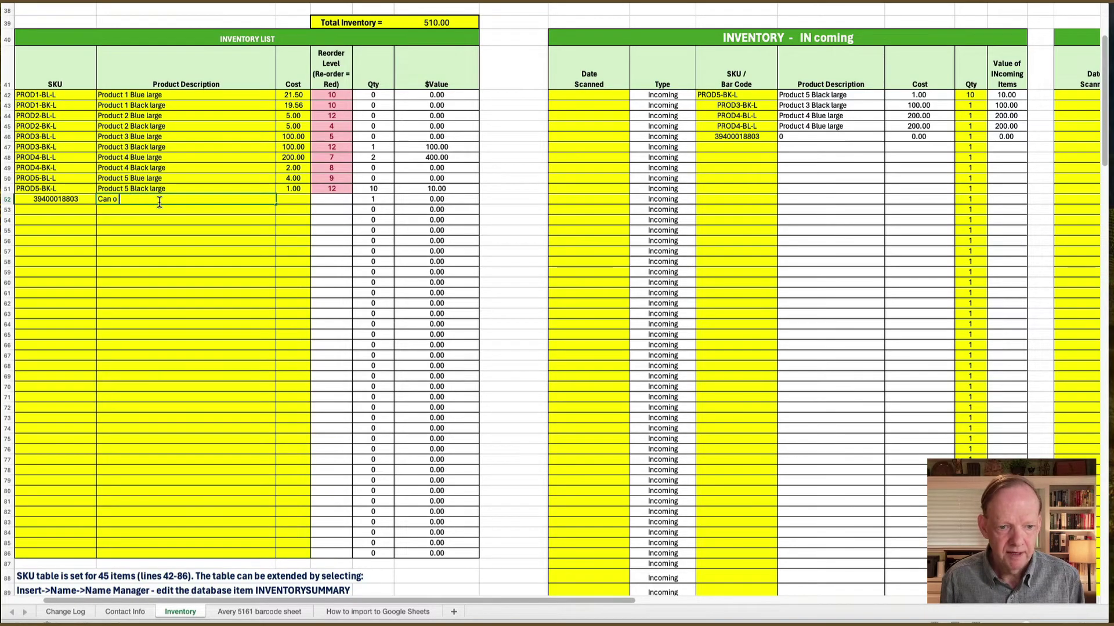
type("of bean")
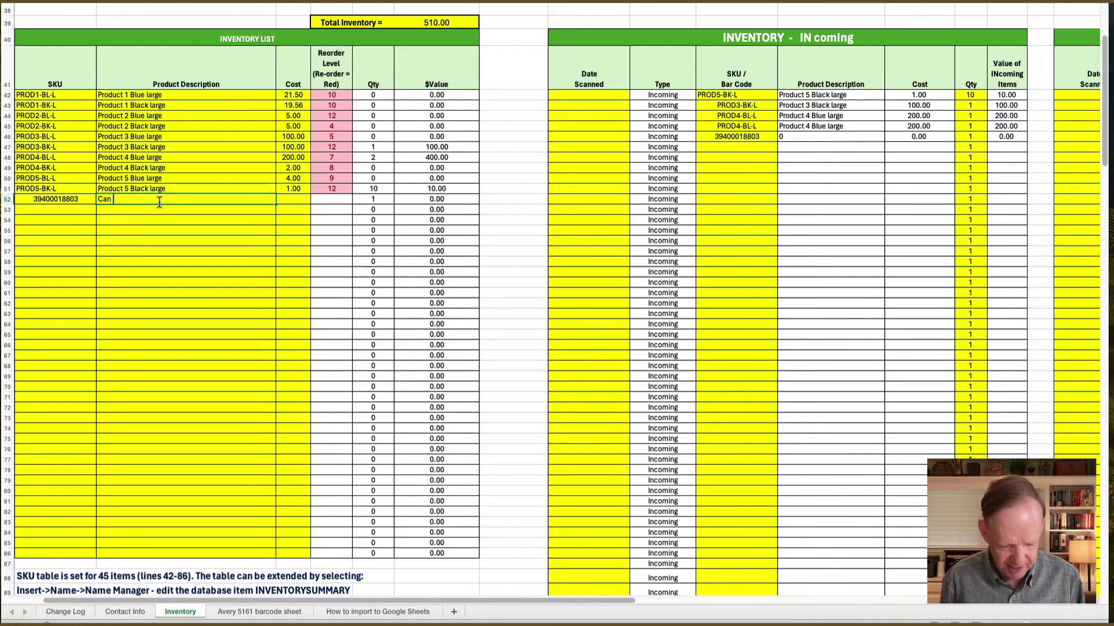
type("s")
key("Return")
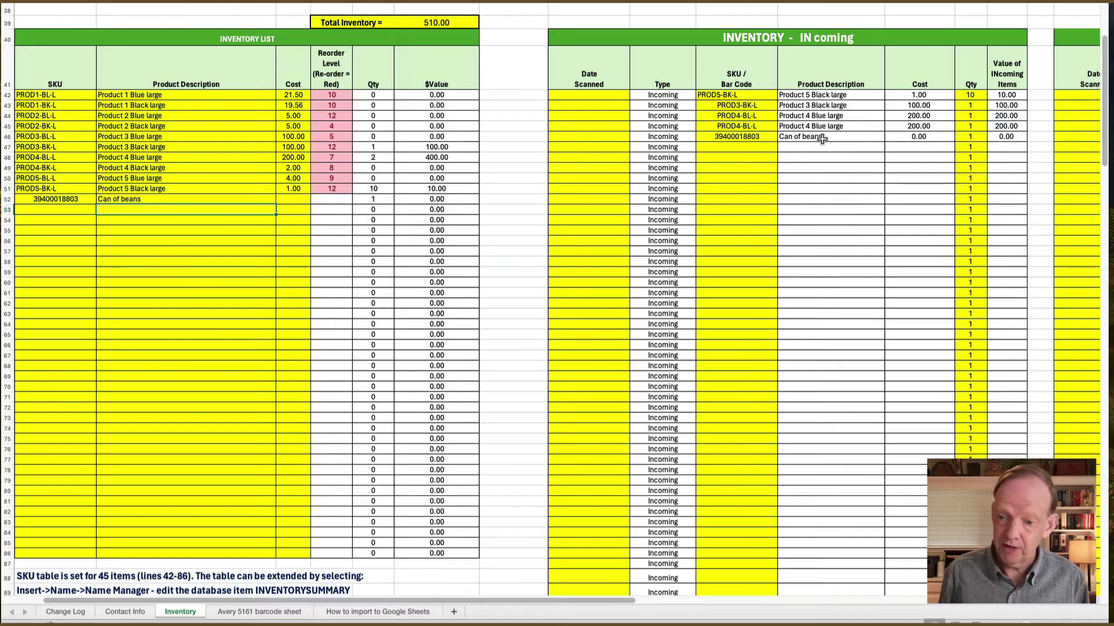
Set the incoming quantity for the can of beans in row 46 to 20
left_click(978, 137)
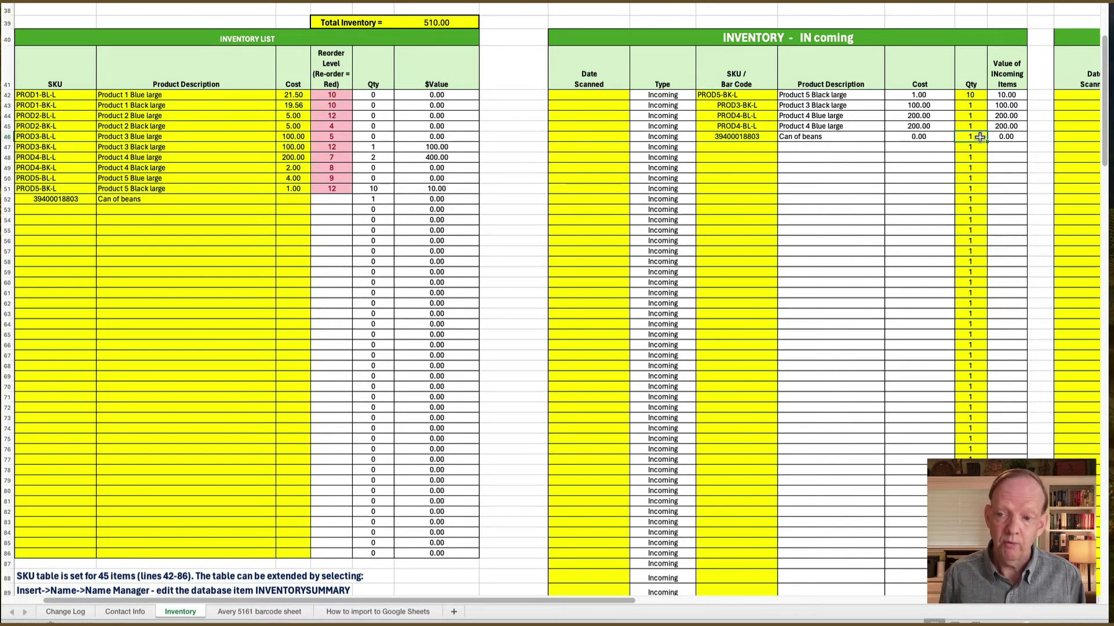
type("20")
key("Return")
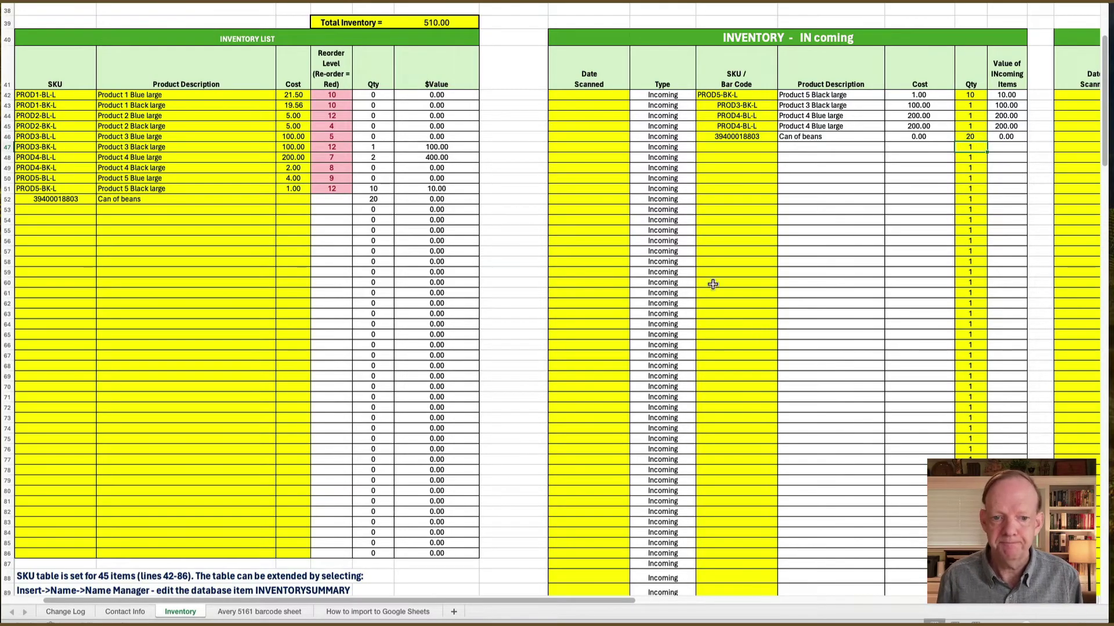
Set the can of beans' cost to 6 and its reorder level to 10 in the inventory list
left_click(297, 199)
type("6")
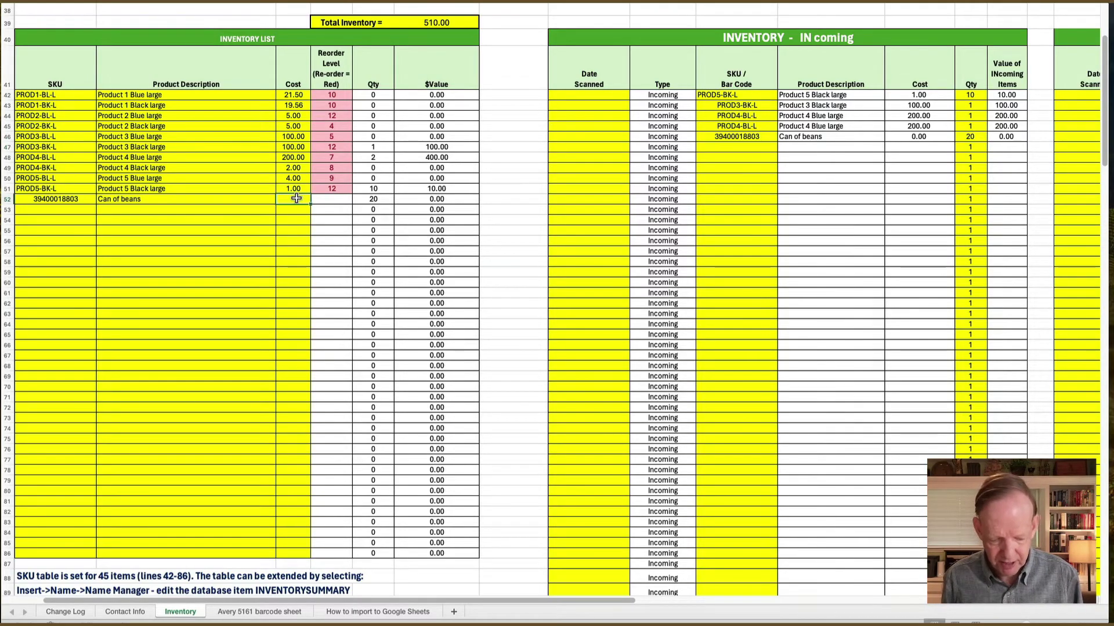
key("Return")
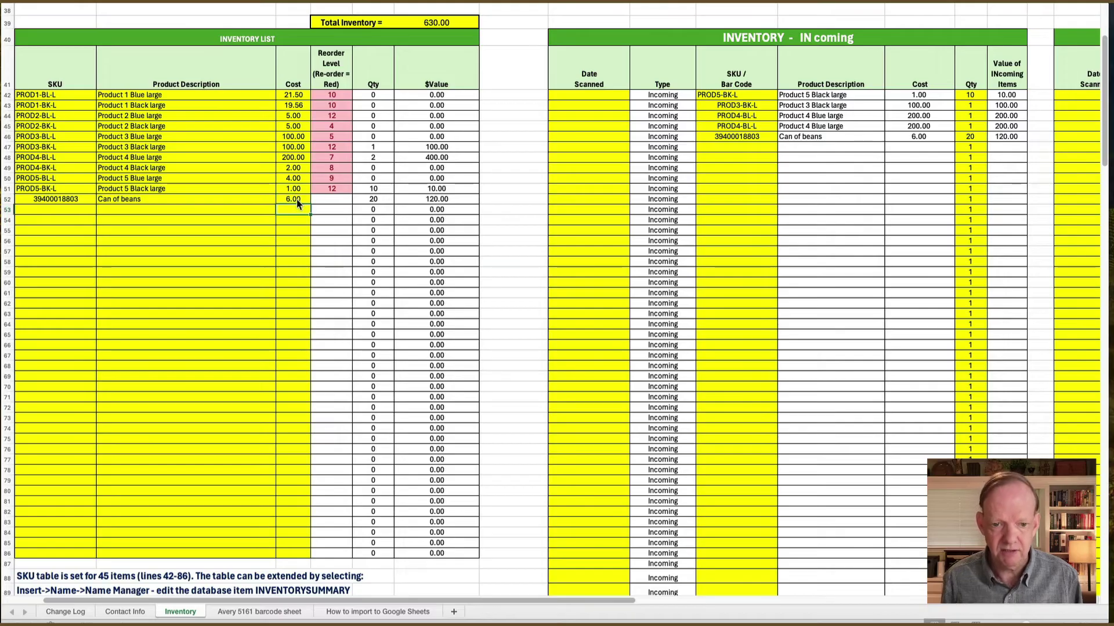
left_click(327, 199)
type("10")
key("Return")
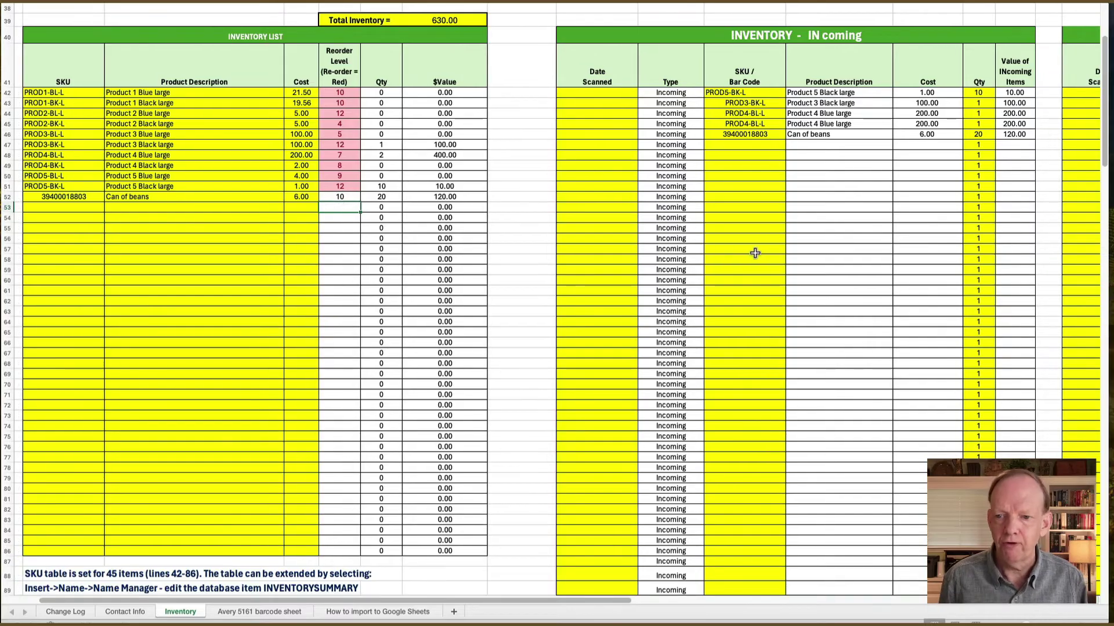
Set the outgoing quantity in row 42 of the outgoing inventory table to -20
scroll(723, 248, "right", 10)
scroll(710, 241, "right", 4)
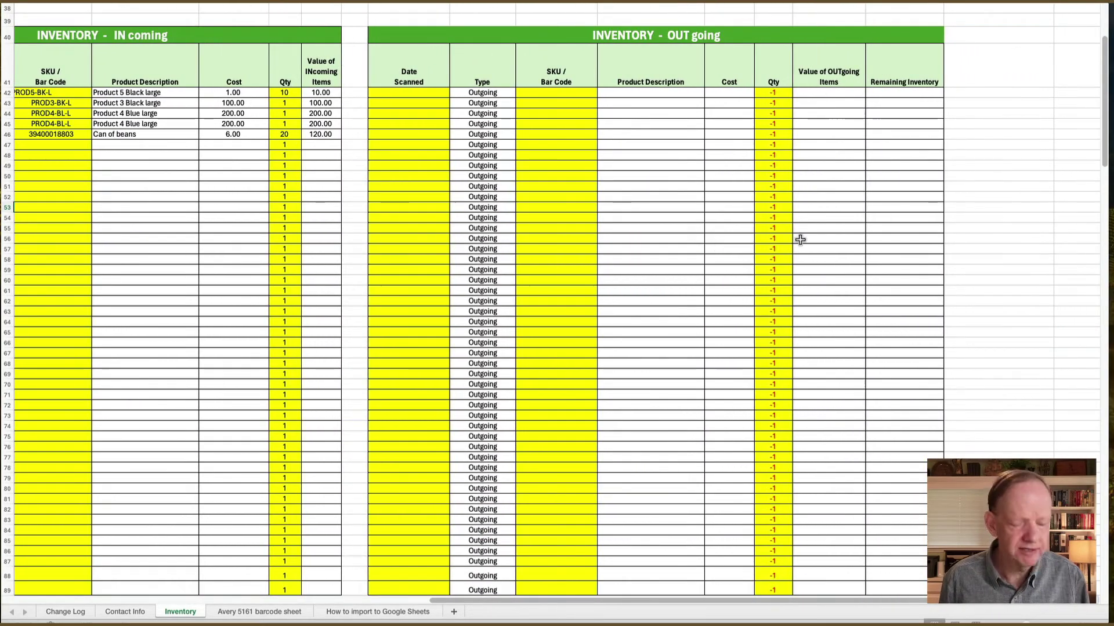
mouse_move(371, 9)
left_mouse_down()
mouse_move(754, 138)
mouse_move(988, 199)
left_mouse_up()
left_click(542, 91)
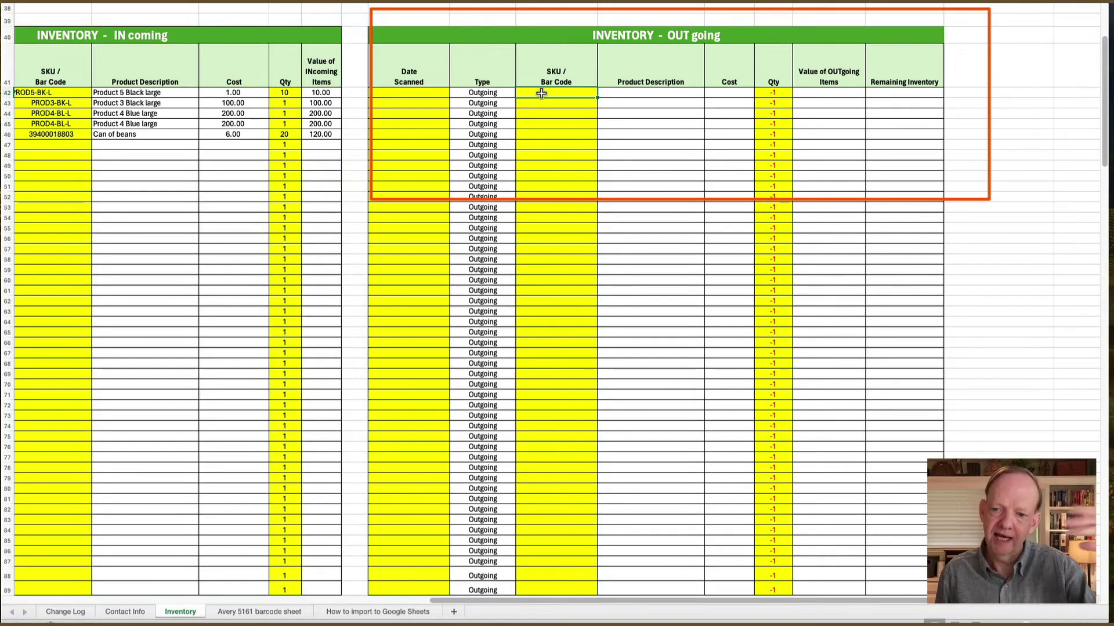
left_click(775, 92)
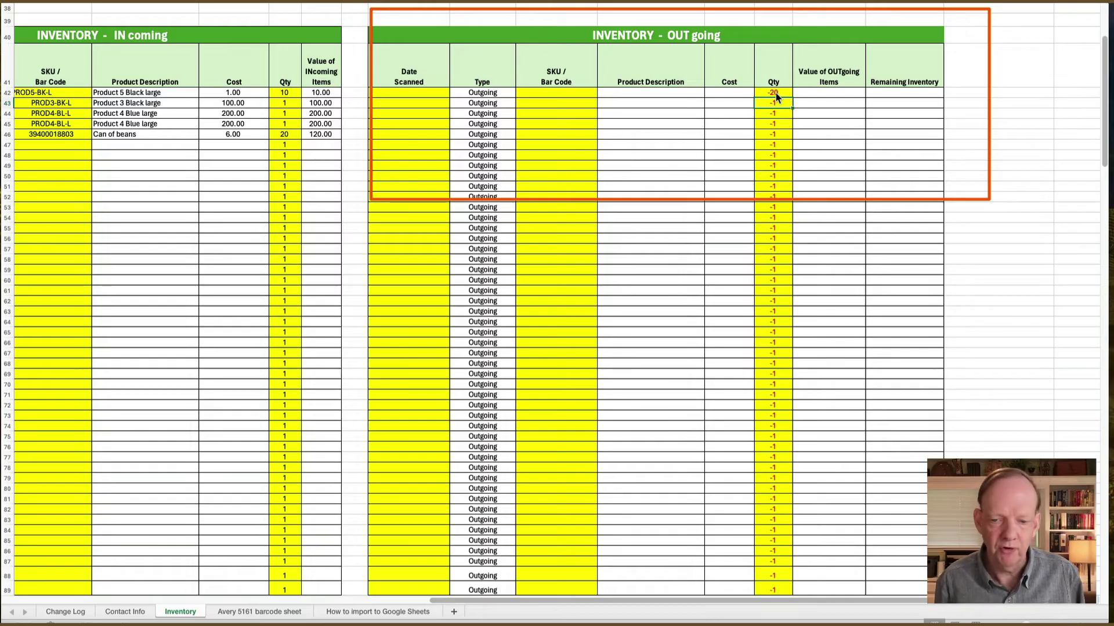
scroll(582, 90, "left", 10)
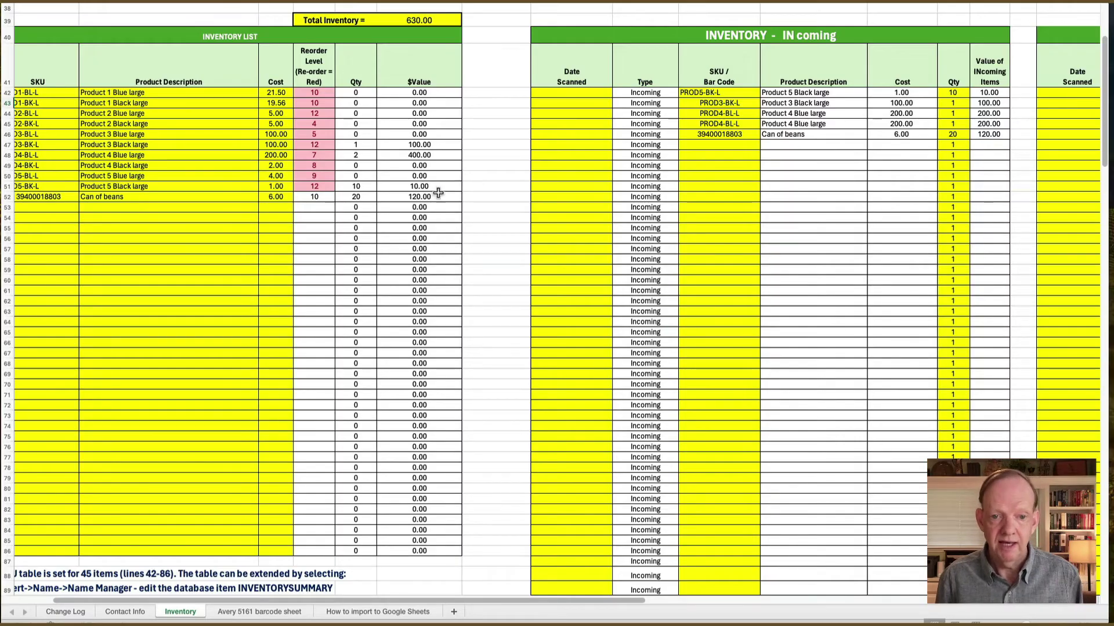
left_click(364, 198)
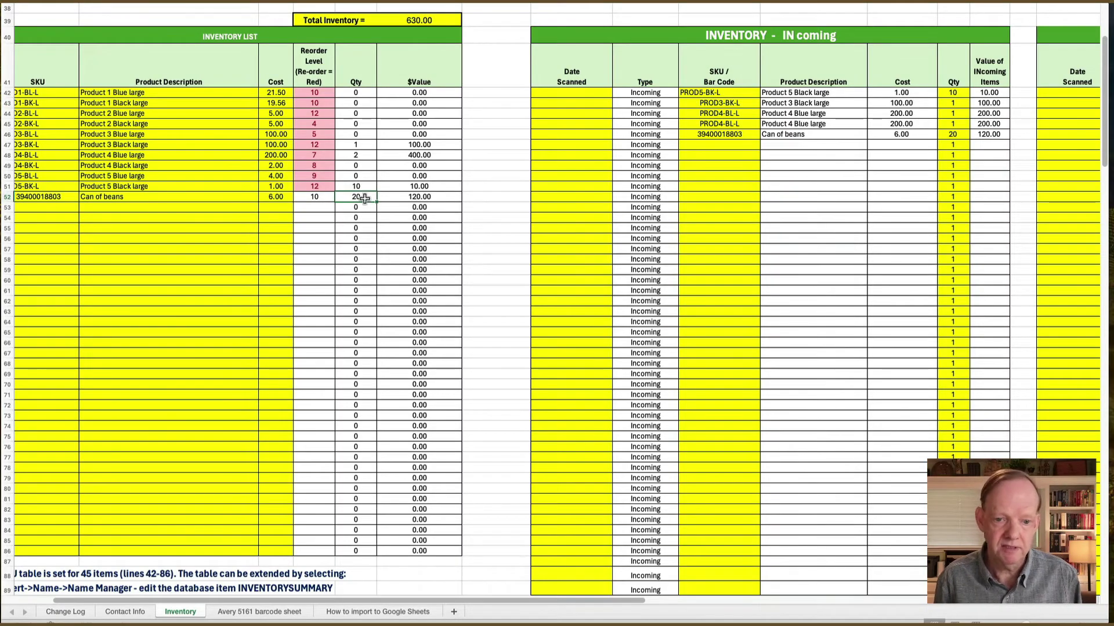
scroll(406, 186, "right", 10)
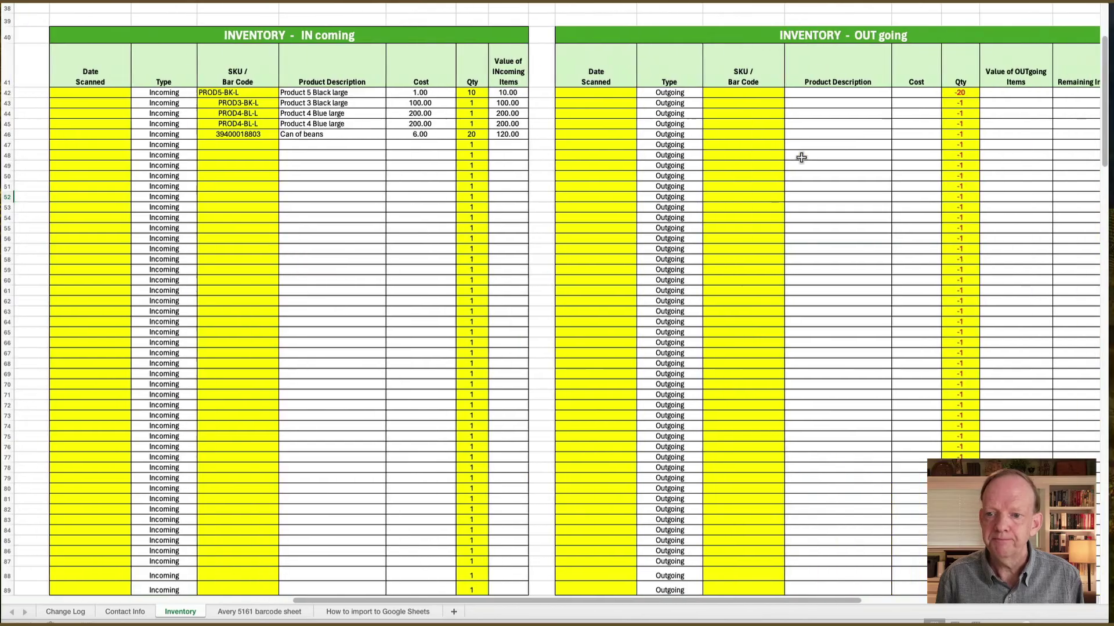
scroll(800, 157, "right", 3)
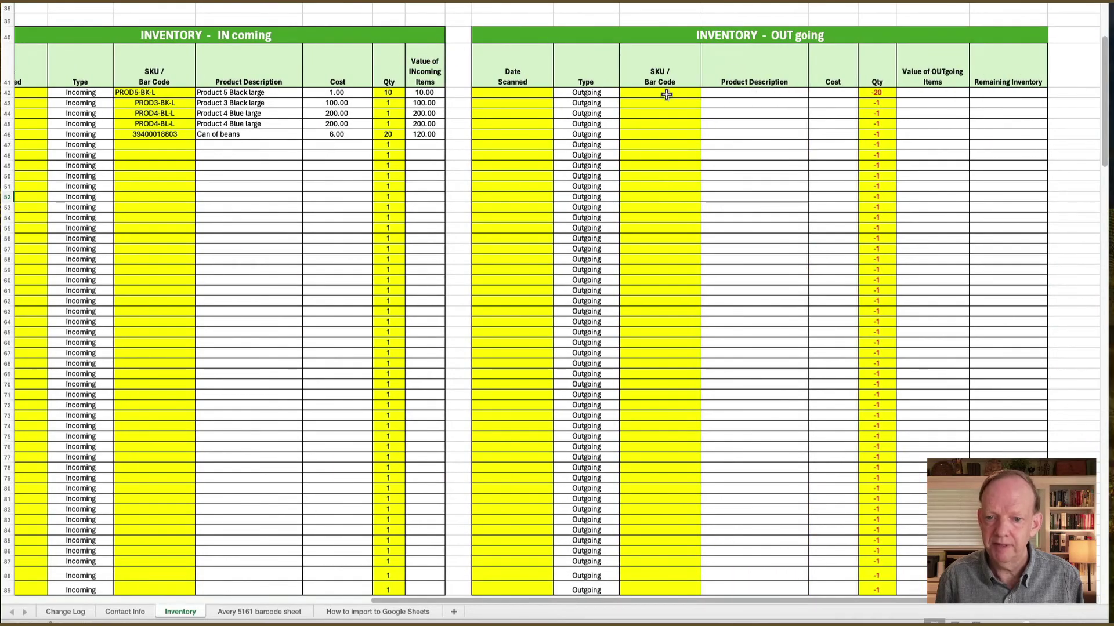
left_click(666, 94)
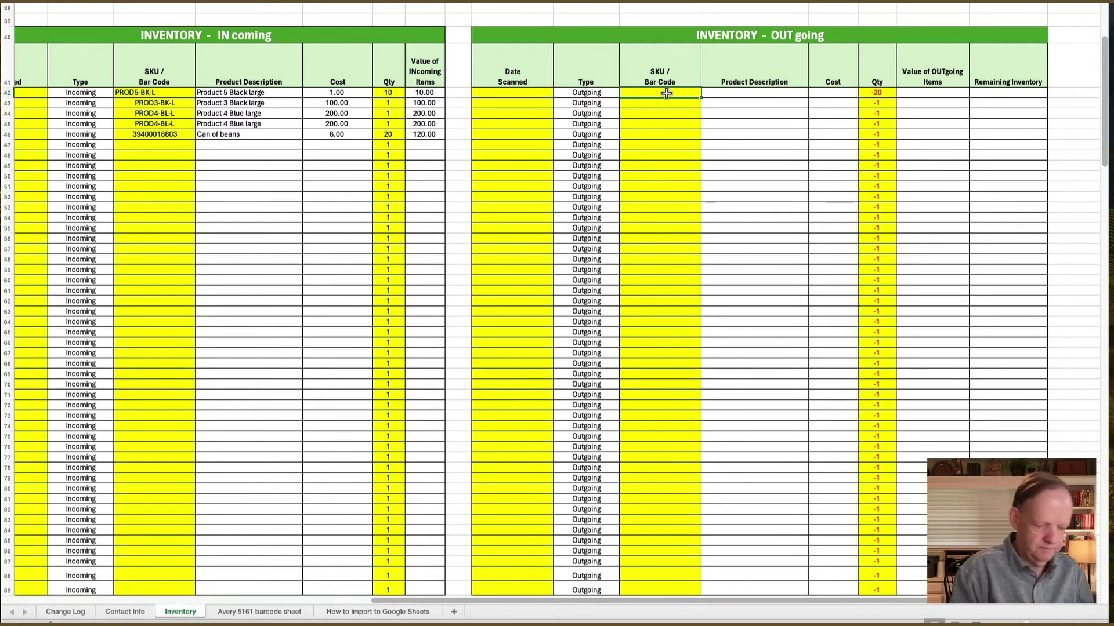
type("39400018803")
key("Return")
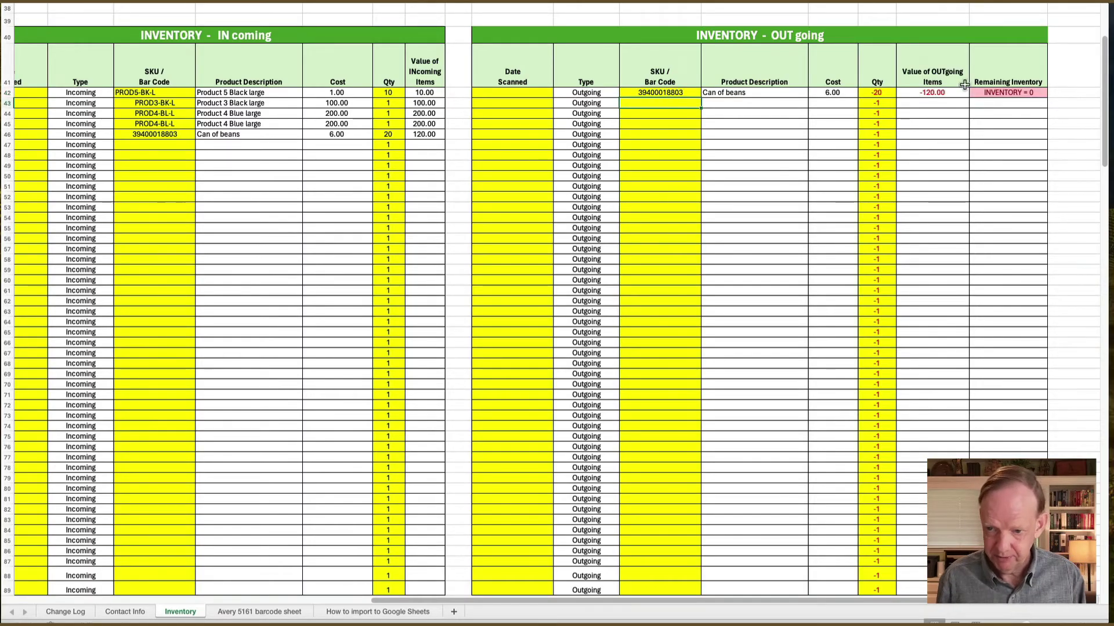
Try an outgoing quantity of -21 for the can of beans in row 42
left_click(1012, 93)
left_click(876, 93)
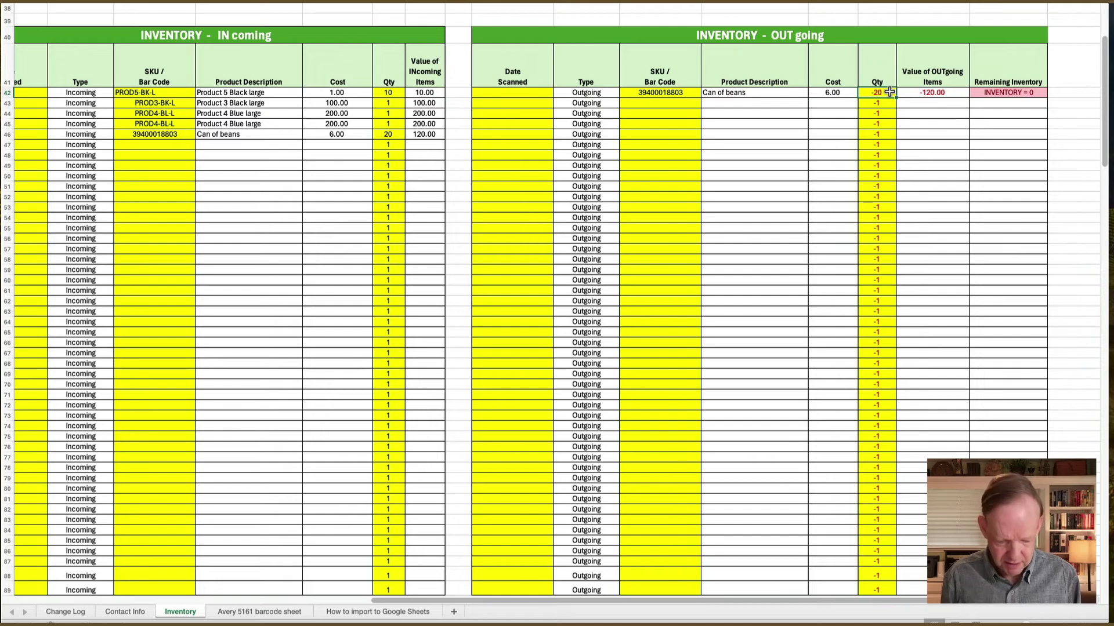
type("-21")
key("Return")
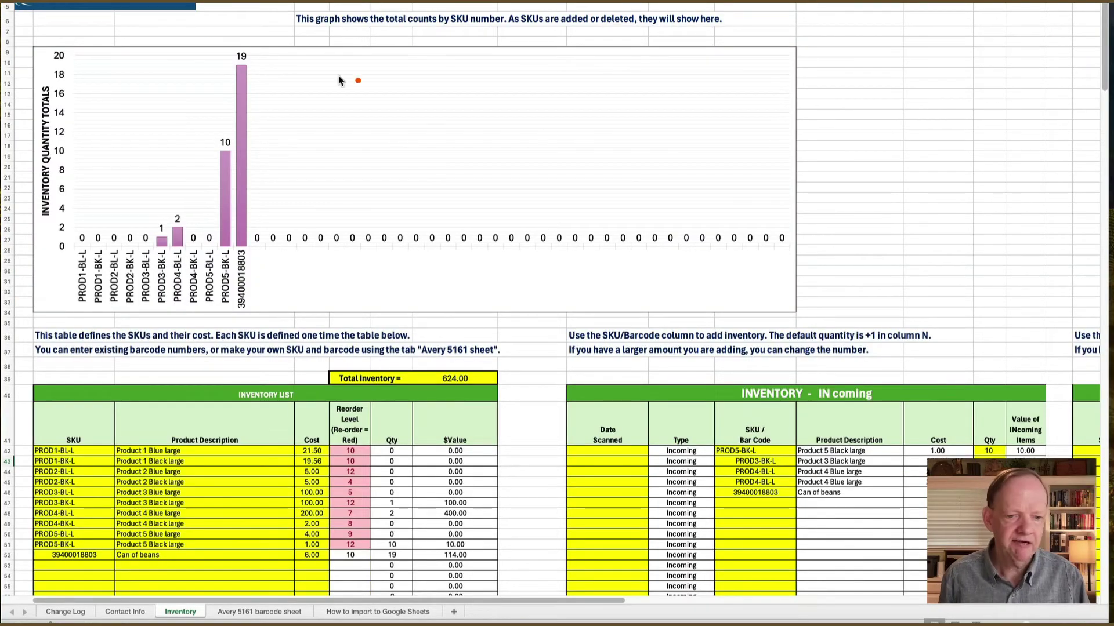
Examine the graph of inventory quantity totals by SKU and the inventory list beneath it
mouse_move(18, 30)
left_mouse_down()
mouse_move(451, 148)
mouse_move(883, 321)
left_mouse_up()
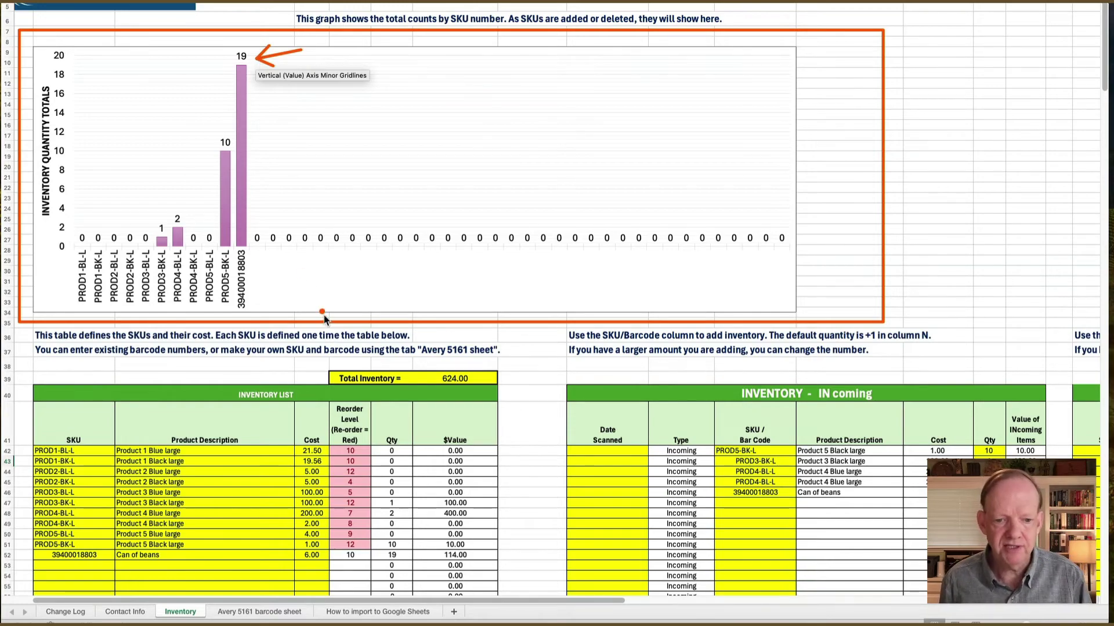
left_click_drag(294, 282, 532, 267)
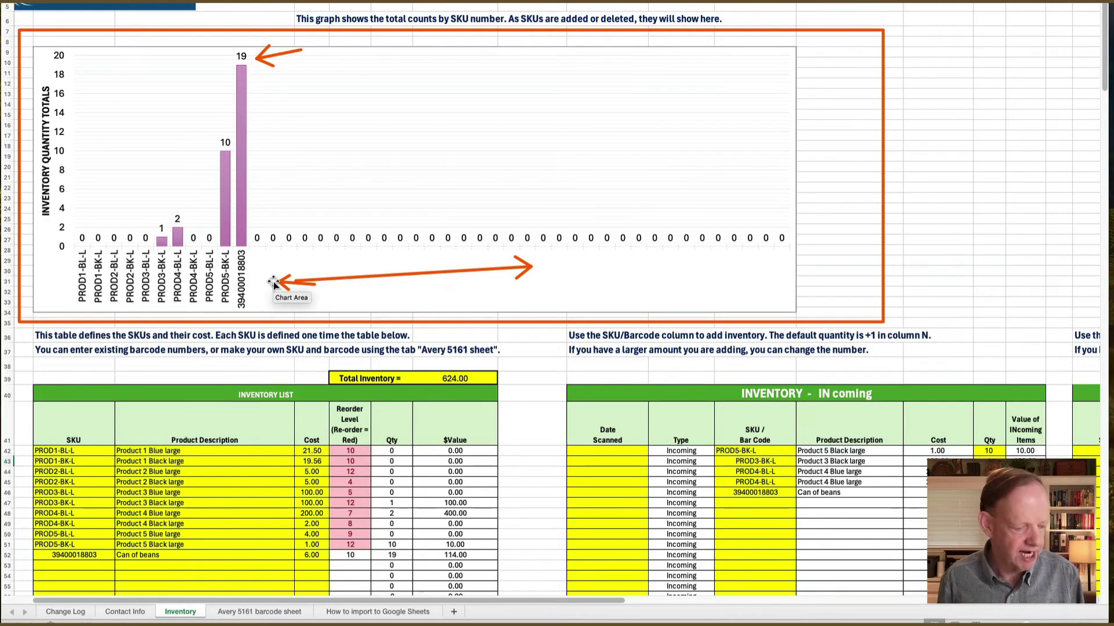
left_click_drag(253, 395, 258, 429)
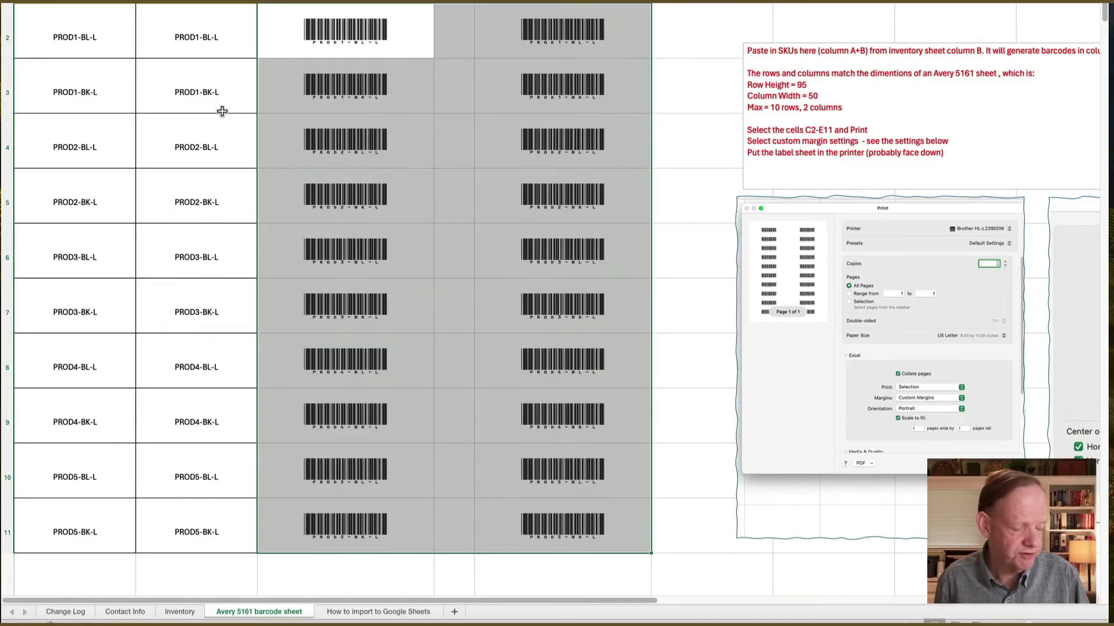
Examine the Avery 5161 barcode sheet's SKU columns, generated barcodes, label dimensions, and sample print and margin settings
mouse_move(26, 15)
left_mouse_down()
mouse_move(118, 63)
mouse_move(114, 54)
left_mouse_up()
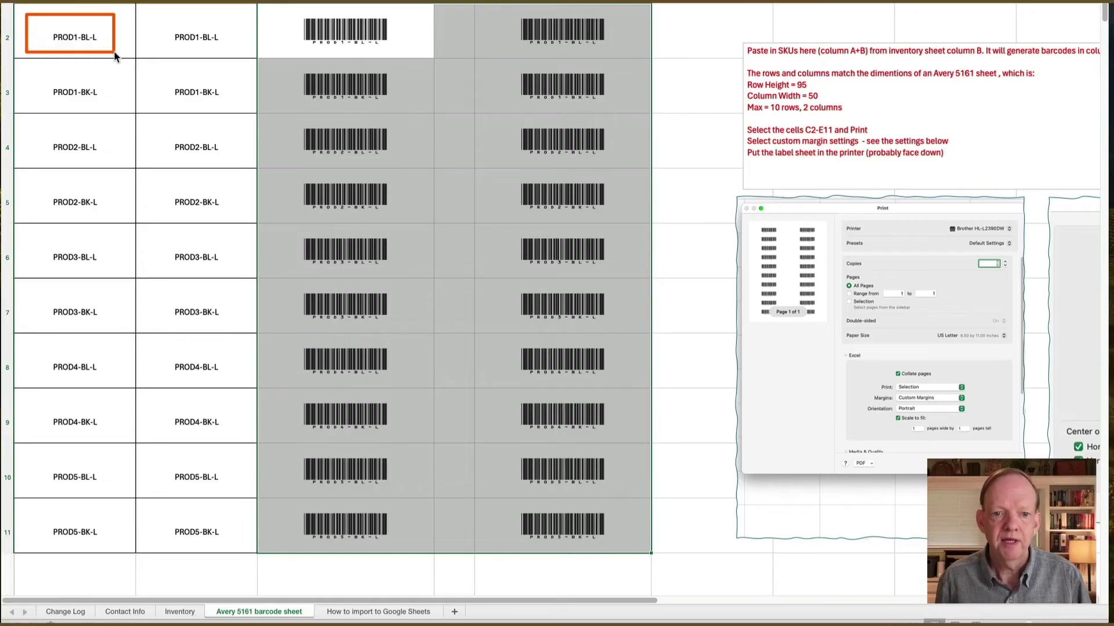
mouse_move(285, 6)
left_mouse_down()
mouse_move(332, 35)
mouse_move(405, 51)
left_mouse_up()
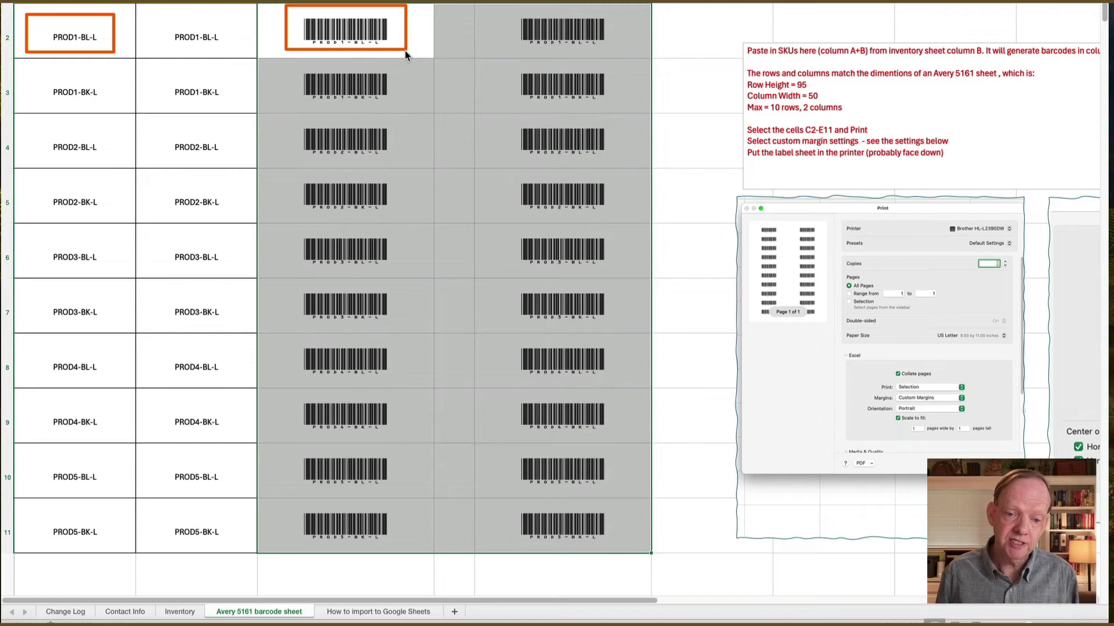
left_click_drag(405, 50, 626, 521)
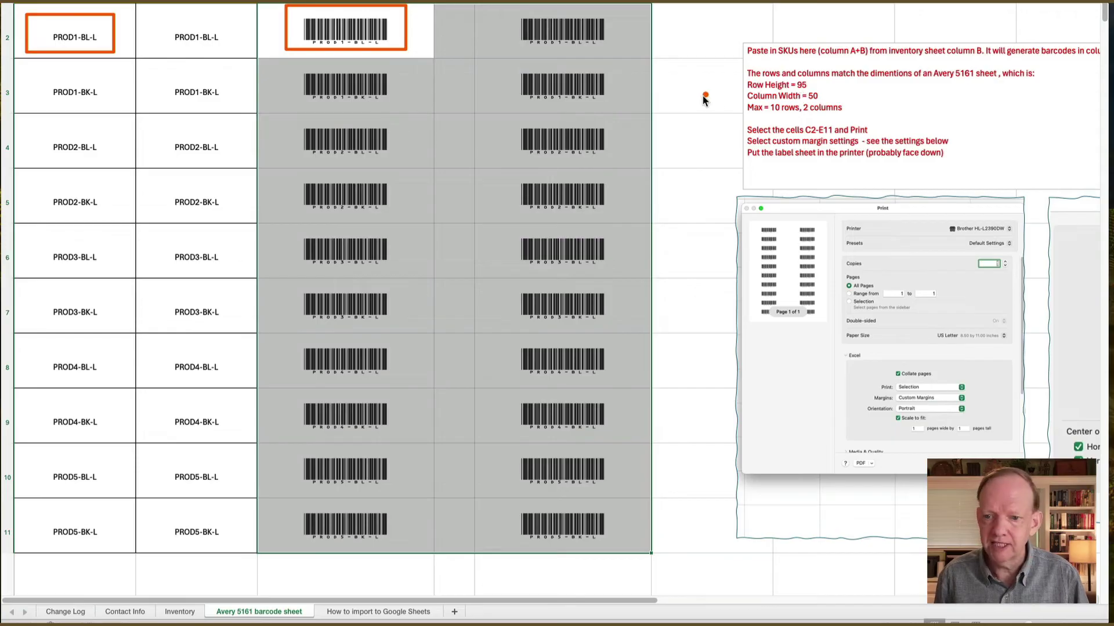
left_click_drag(690, 87, 754, 98)
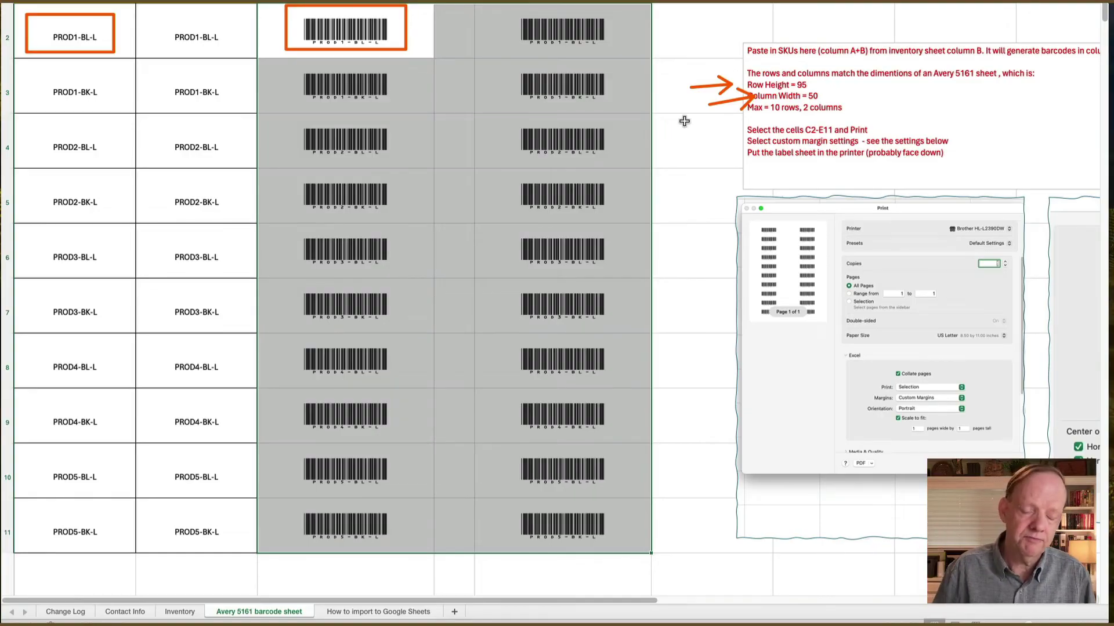
key("Escape")
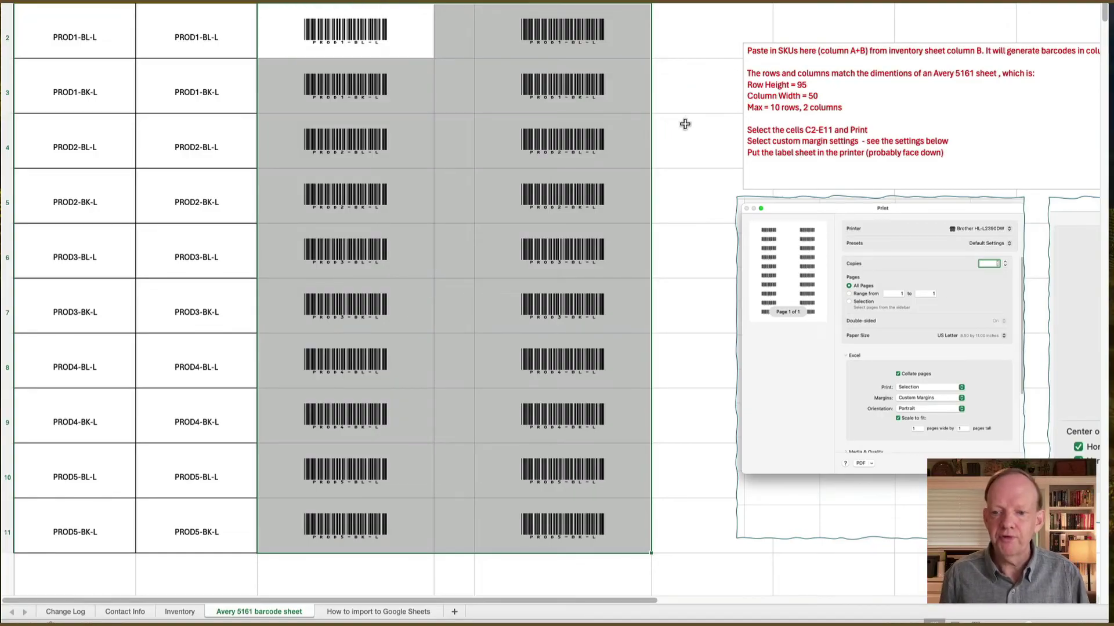
scroll(904, 172, "right", 5)
scroll(903, 172, "right", 7)
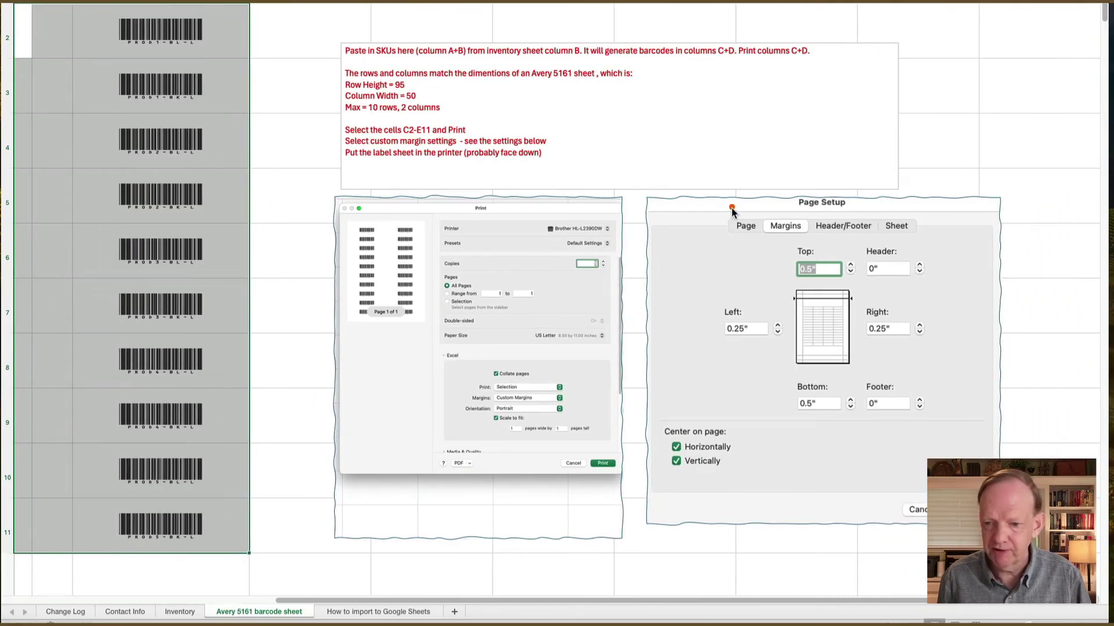
left_click_drag(729, 208, 991, 444)
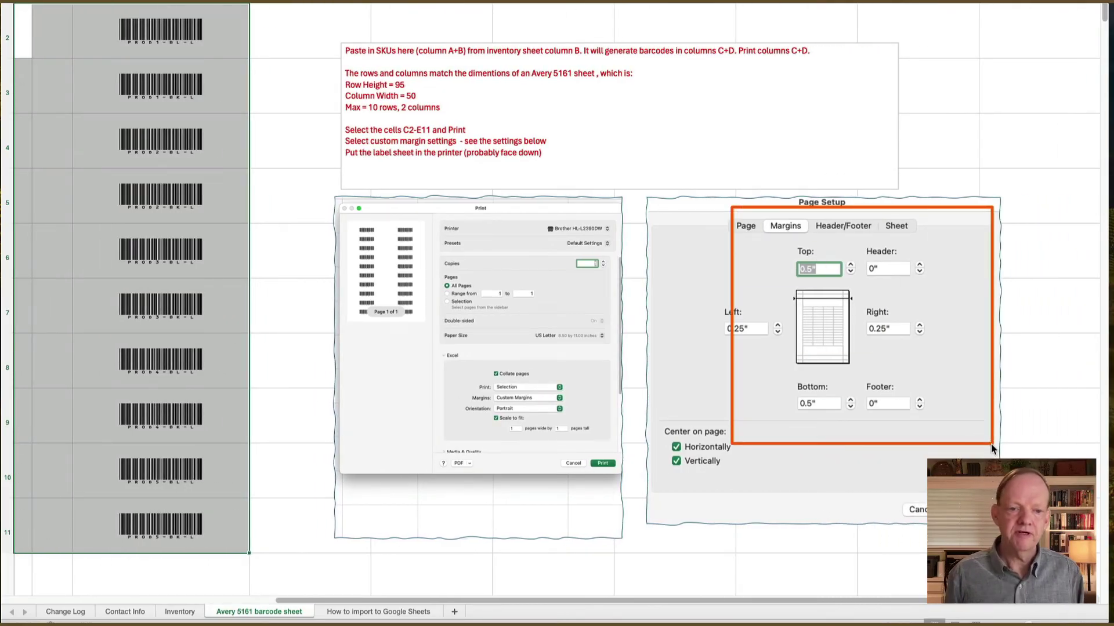